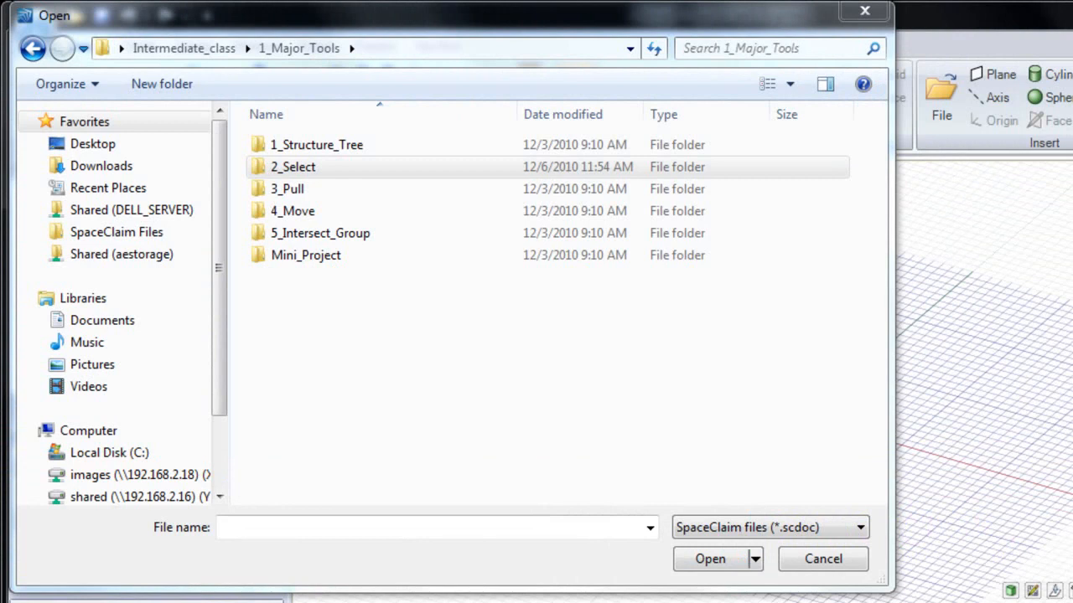
Step: Open the file 1_Power_select.scdoc from the 2_Select folder
click(328, 171)
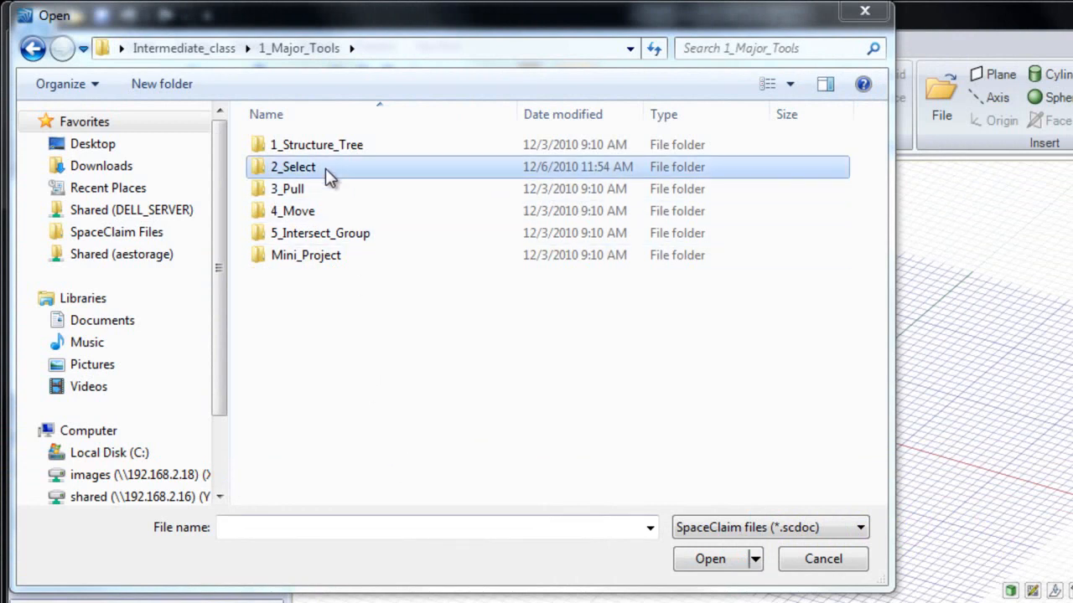
double_click(330, 178)
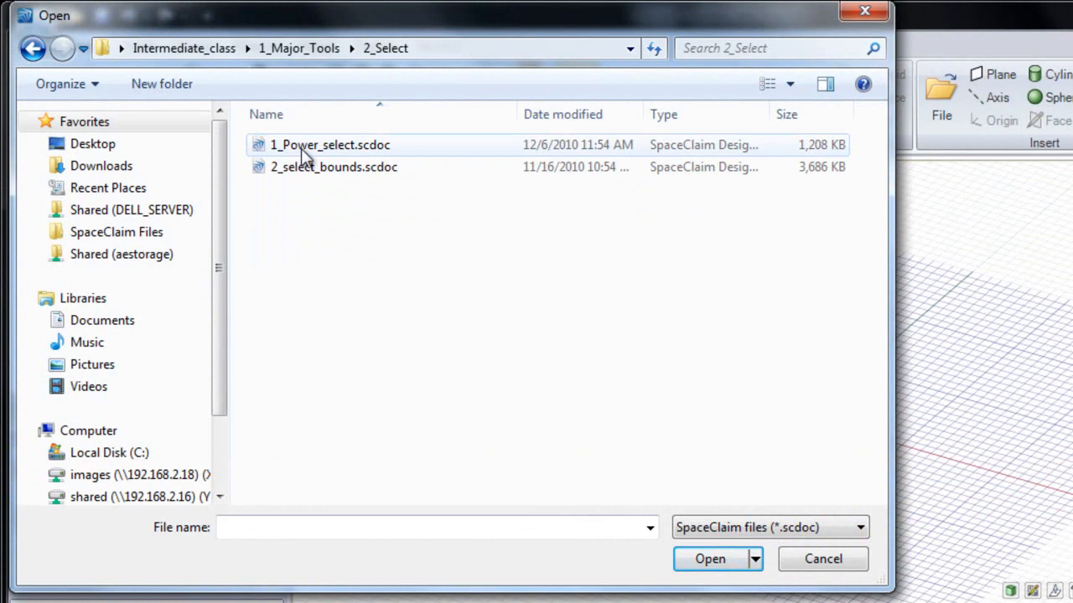
double_click(301, 149)
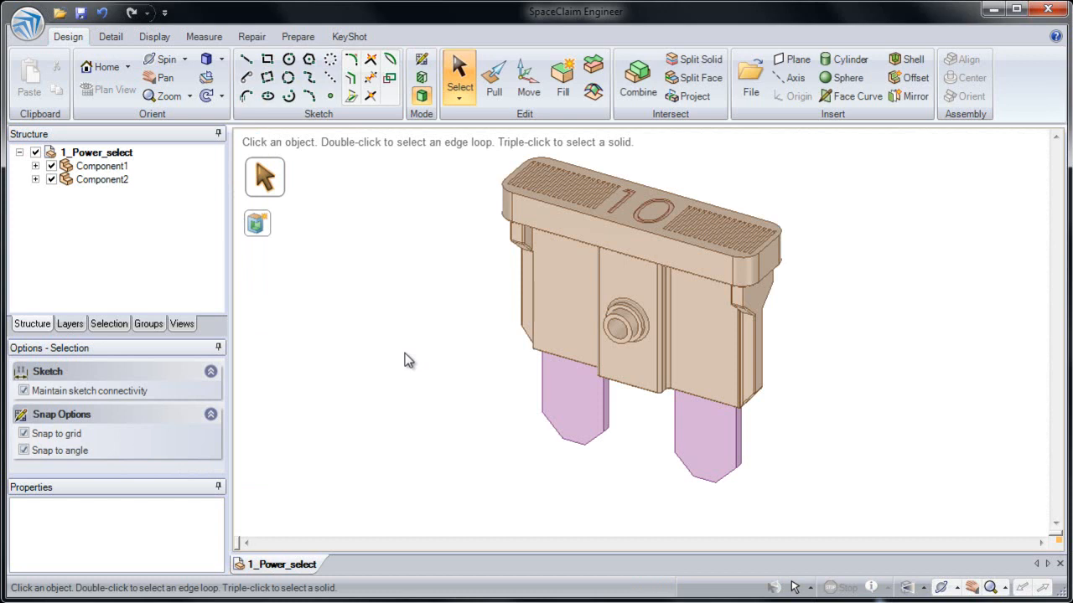
Step: Display the power selection search for related objects and review its object types, leaving it set to all types
scroll(567, 356, up, 3)
middle_drag(582, 345, 618, 220)
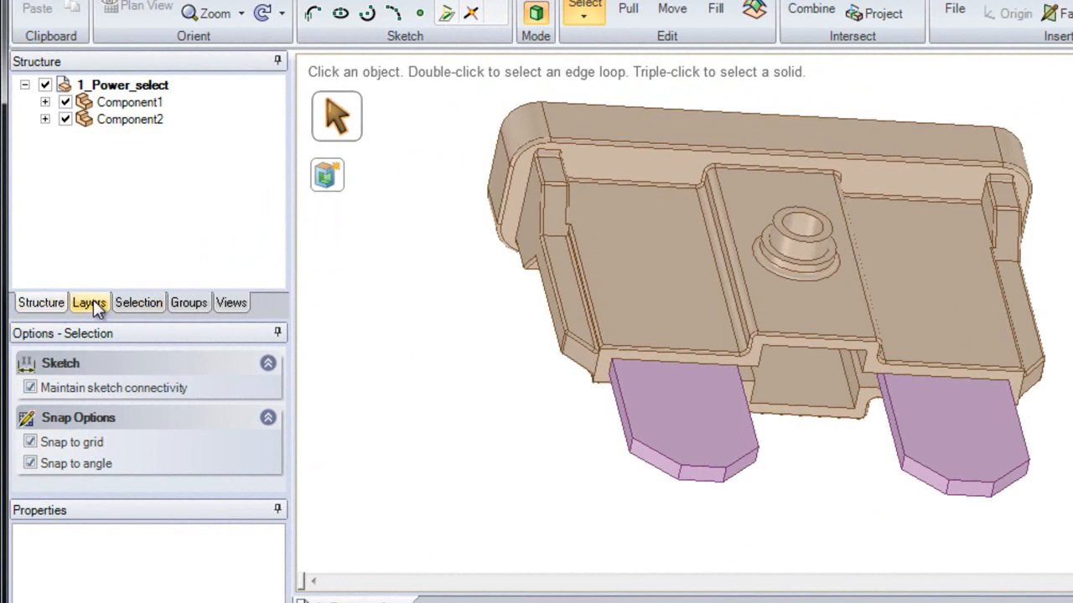
click(134, 307)
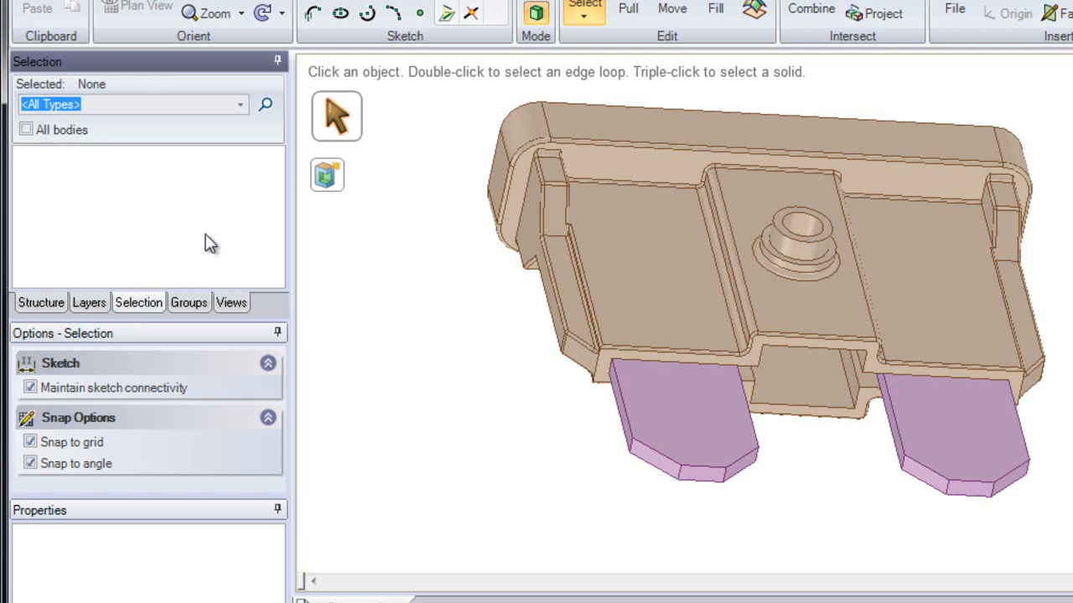
click(239, 106)
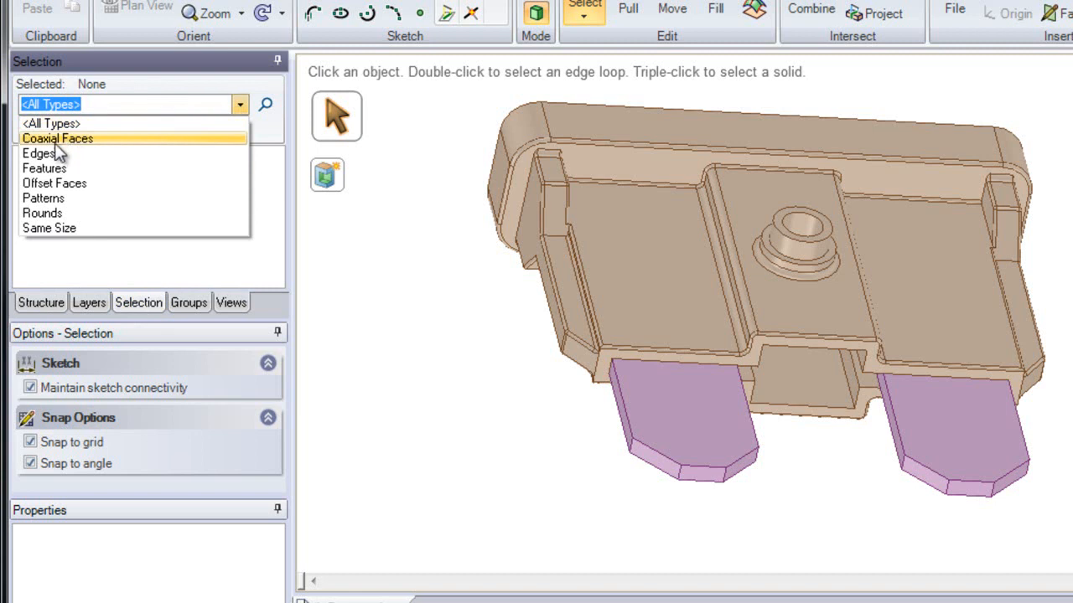
click(239, 104)
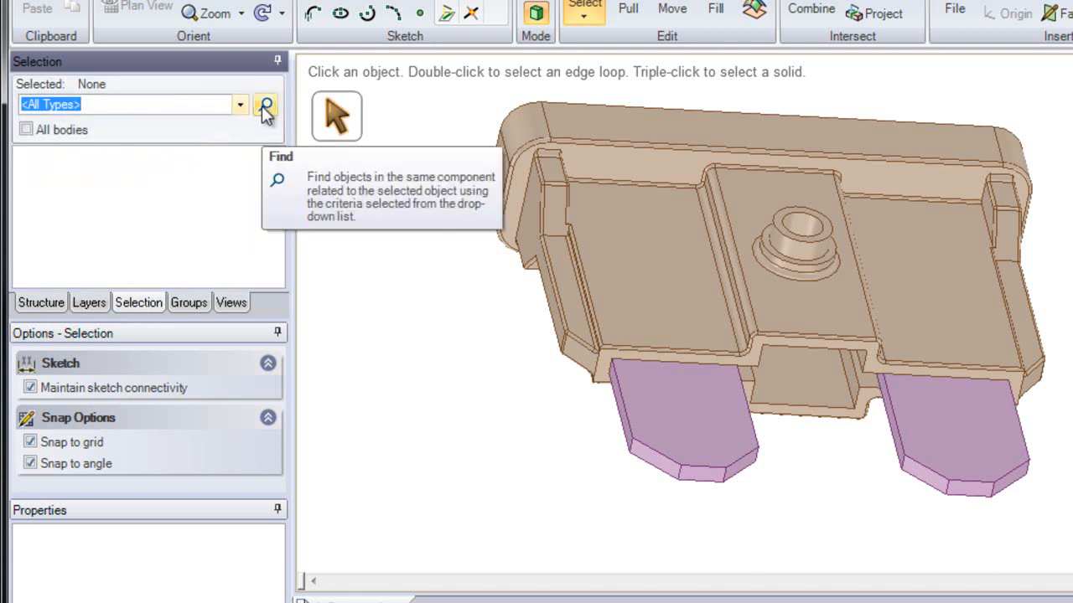
click(265, 106)
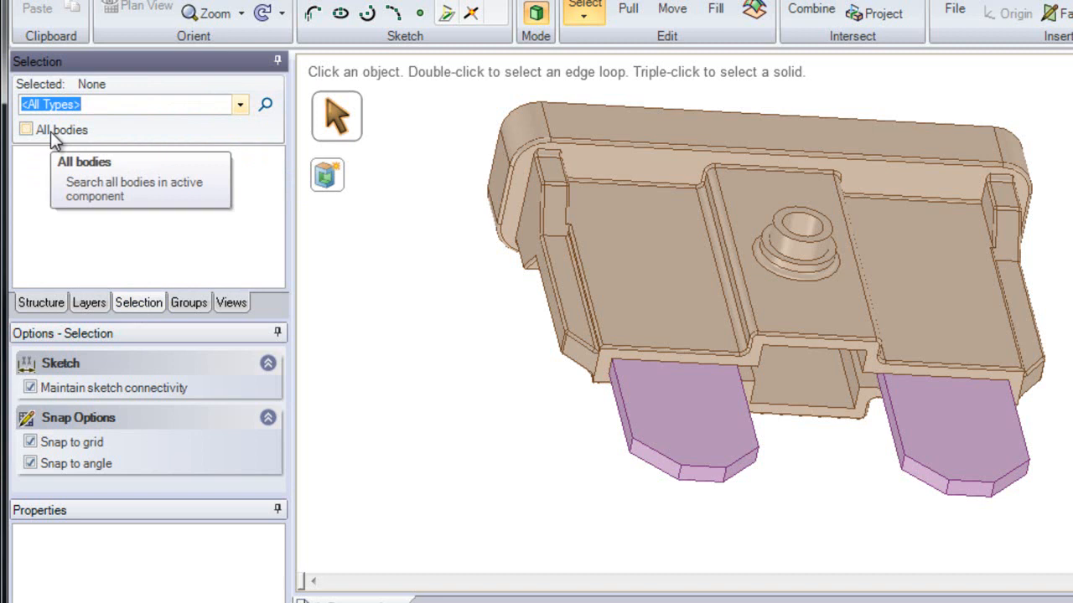
Step: Examine the related-object suggestions for several housing faces, a housing edge and a blade's chamfer edge, and clear the selection
click(619, 276)
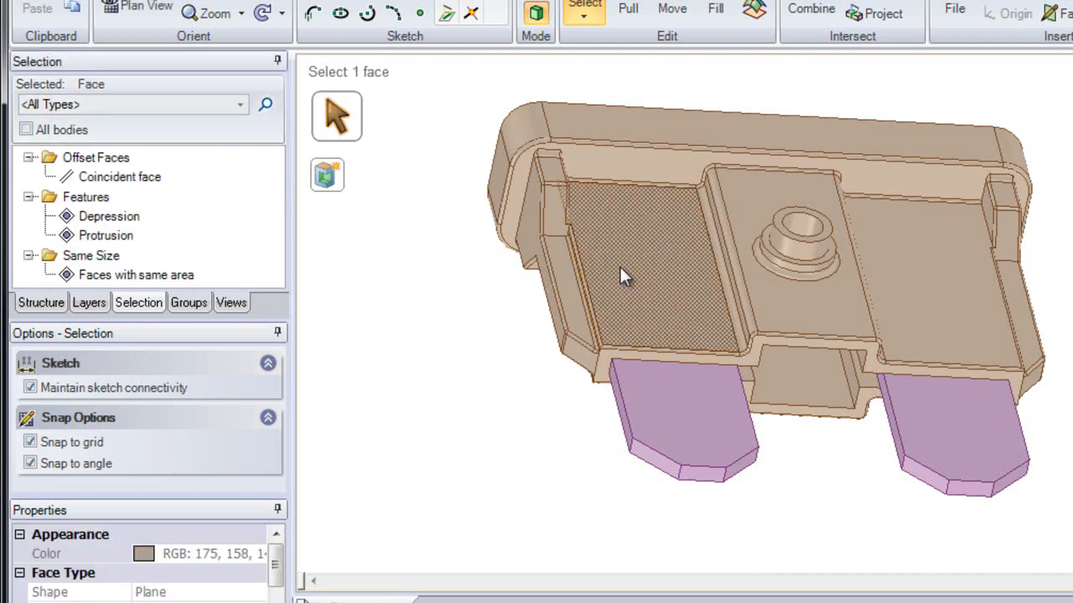
click(554, 211)
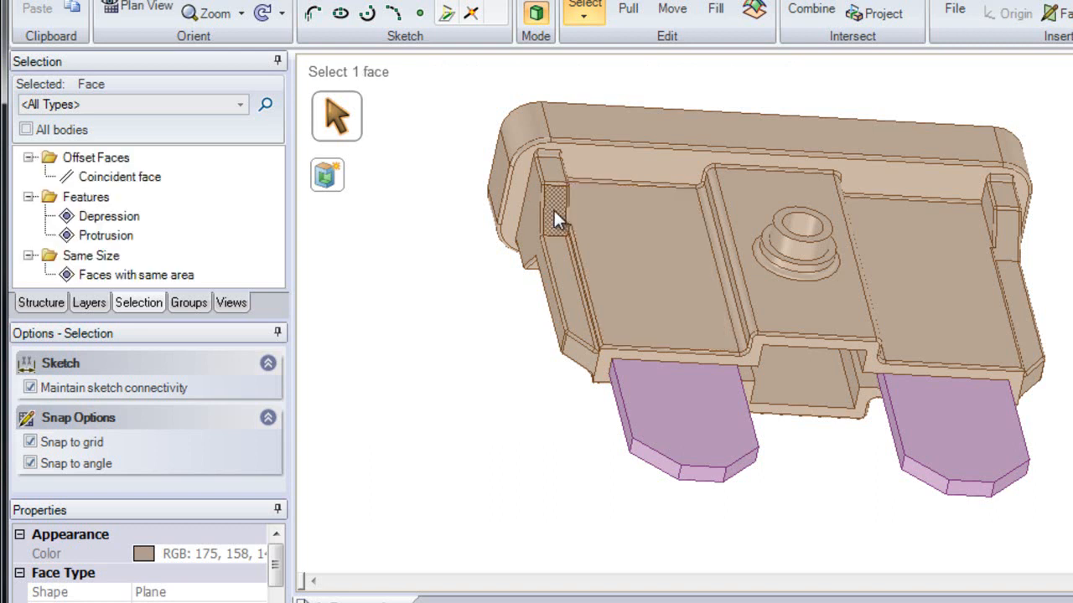
click(524, 225)
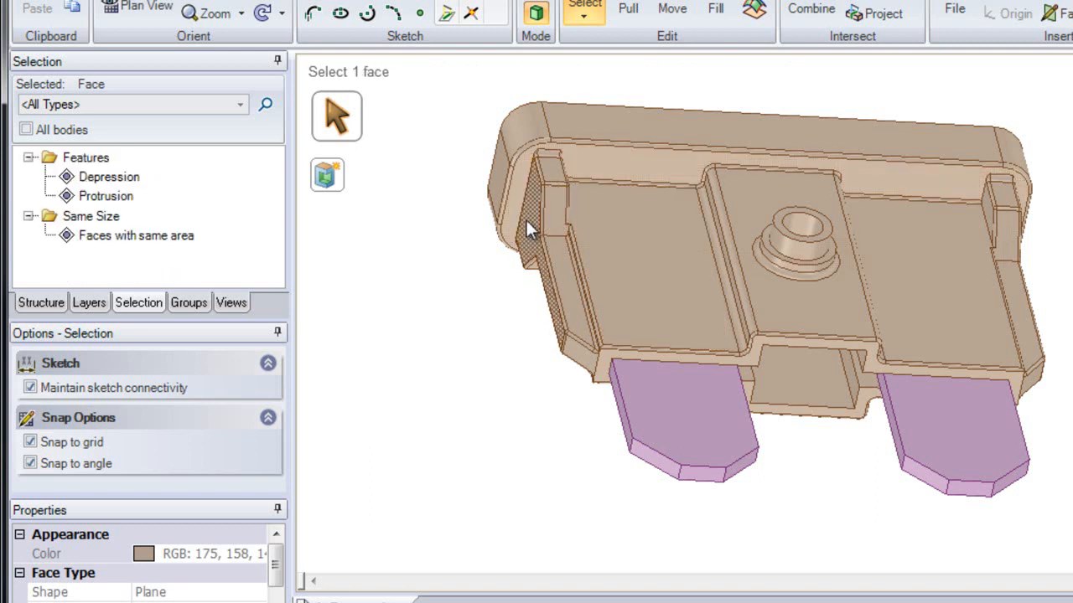
click(524, 212)
ctrl+middle_drag(678, 451, 604, 542)
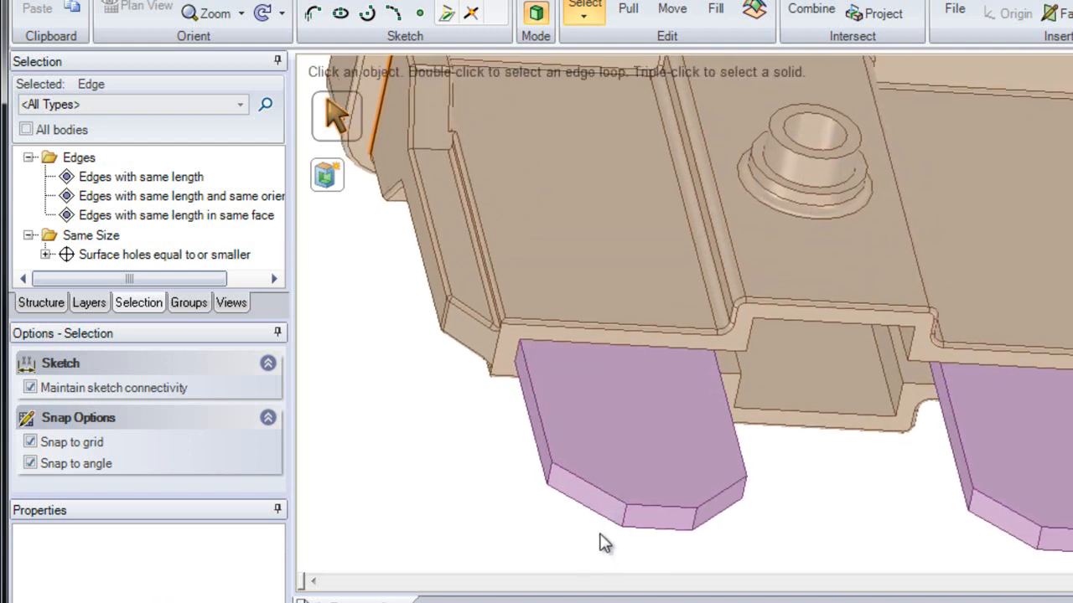
click(602, 489)
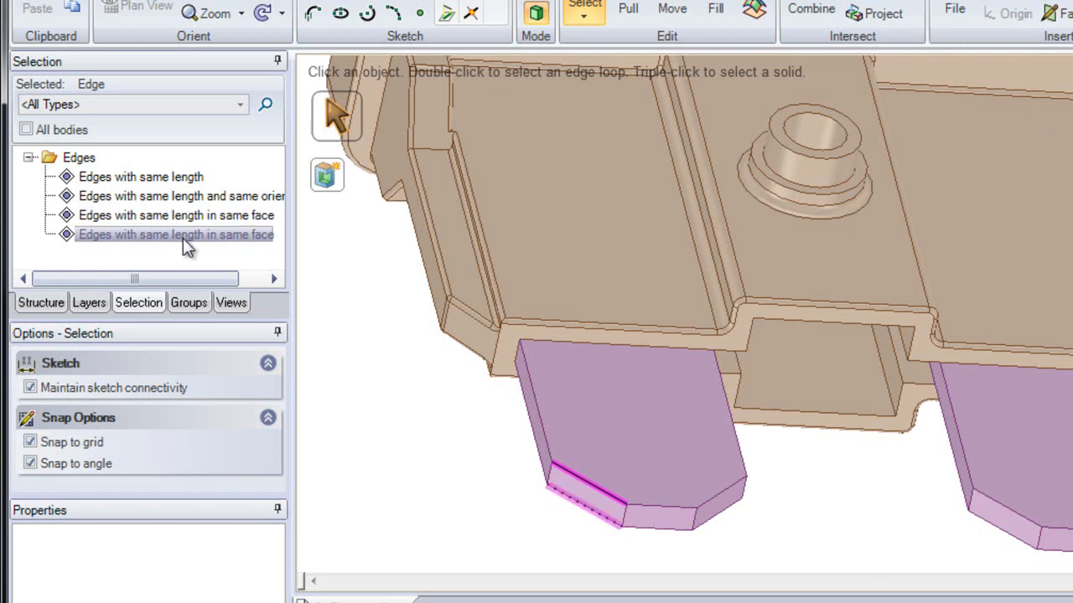
click(429, 391)
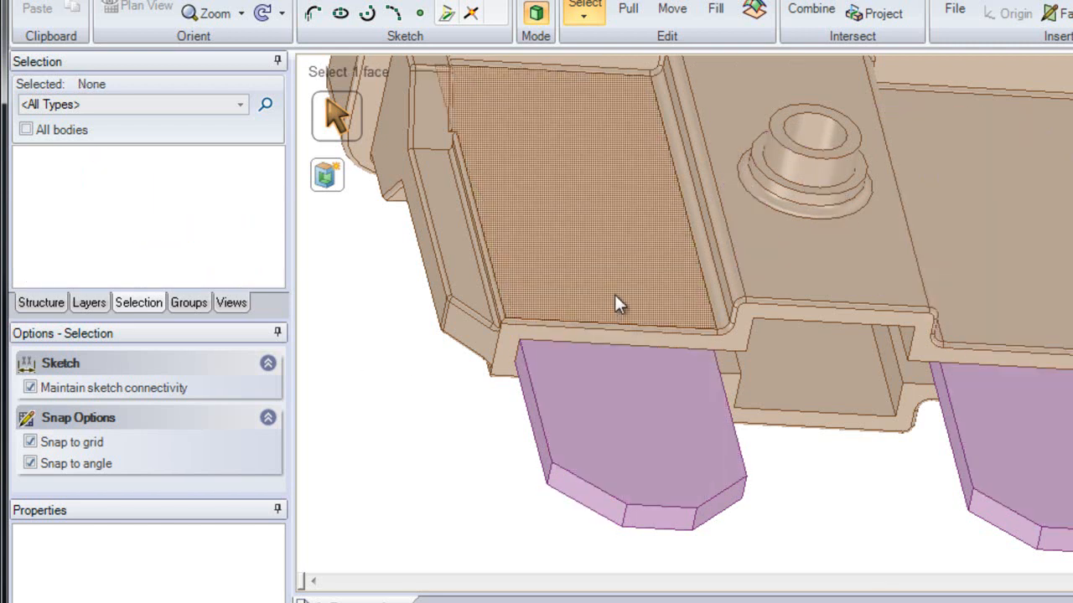
Step: Select all rounds equal to or smaller than 0.254 mm on the housing and remove them with Fill
middle_drag(739, 176, 728, 278)
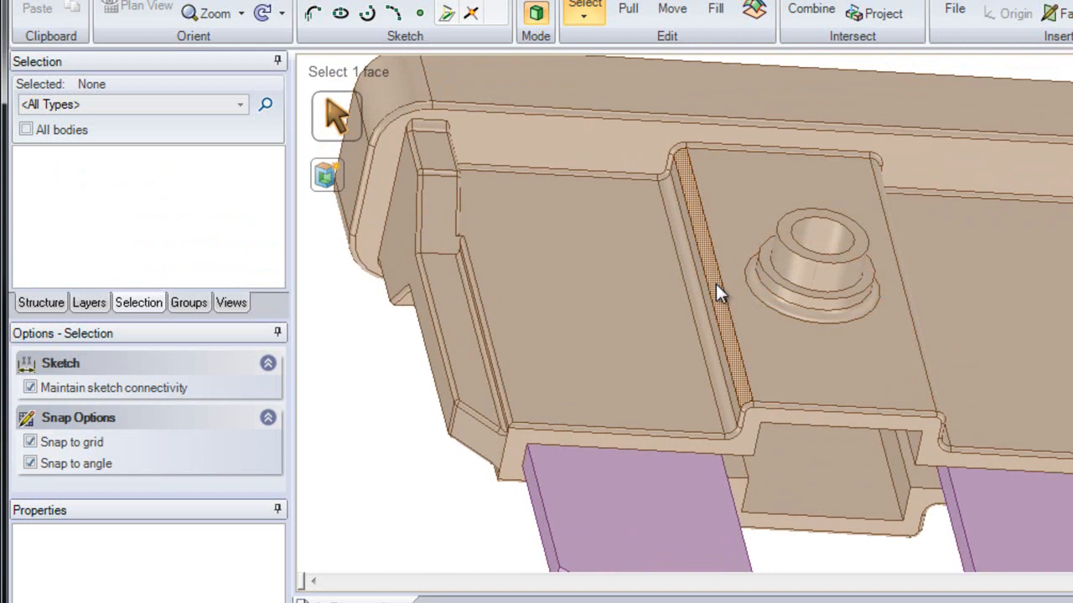
click(716, 284)
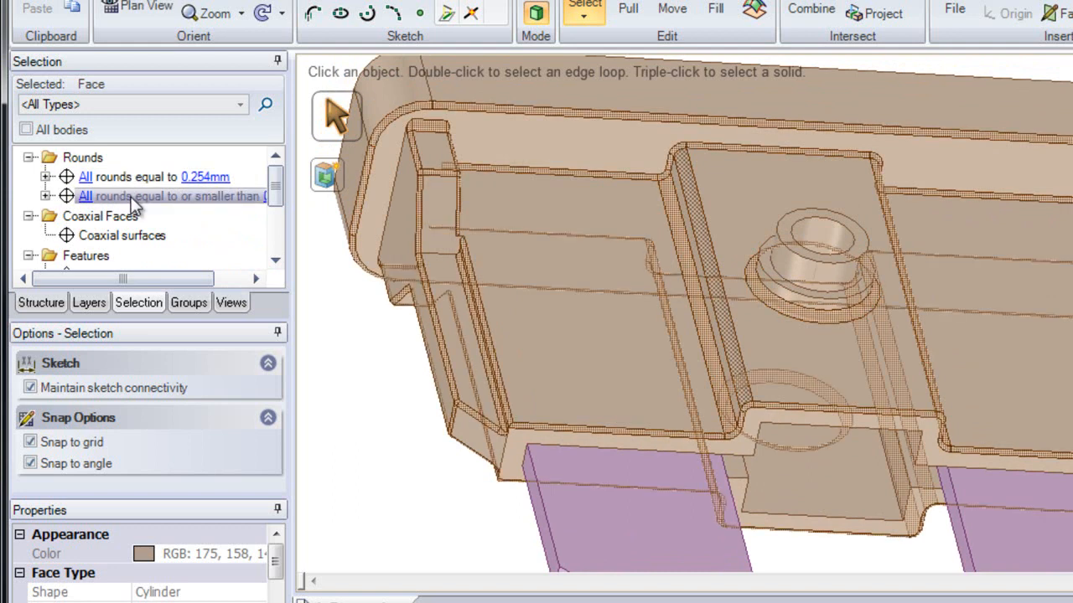
click(88, 198)
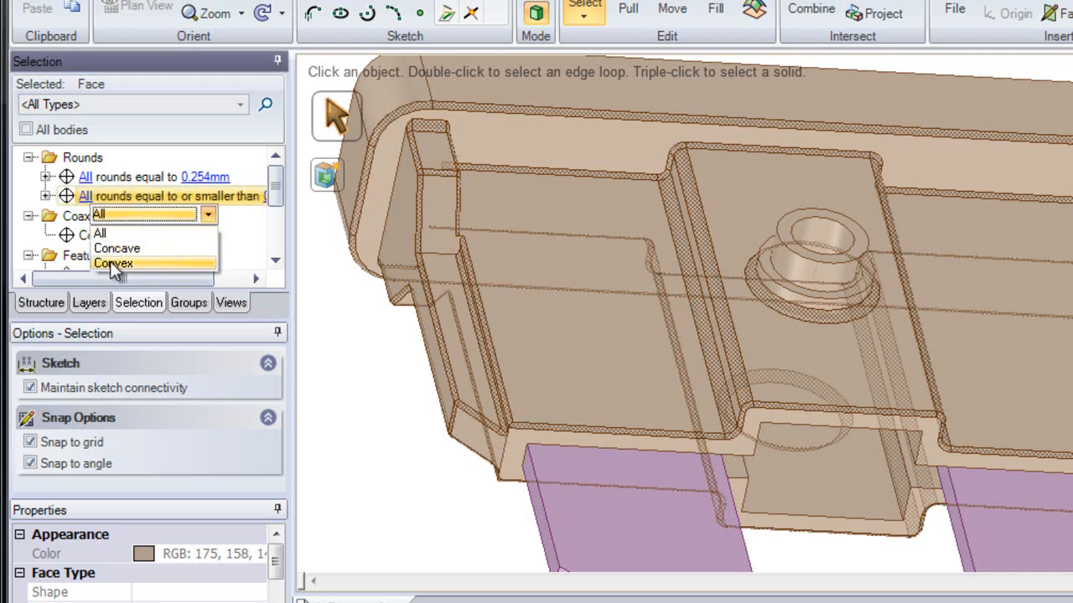
click(208, 180)
click(209, 181)
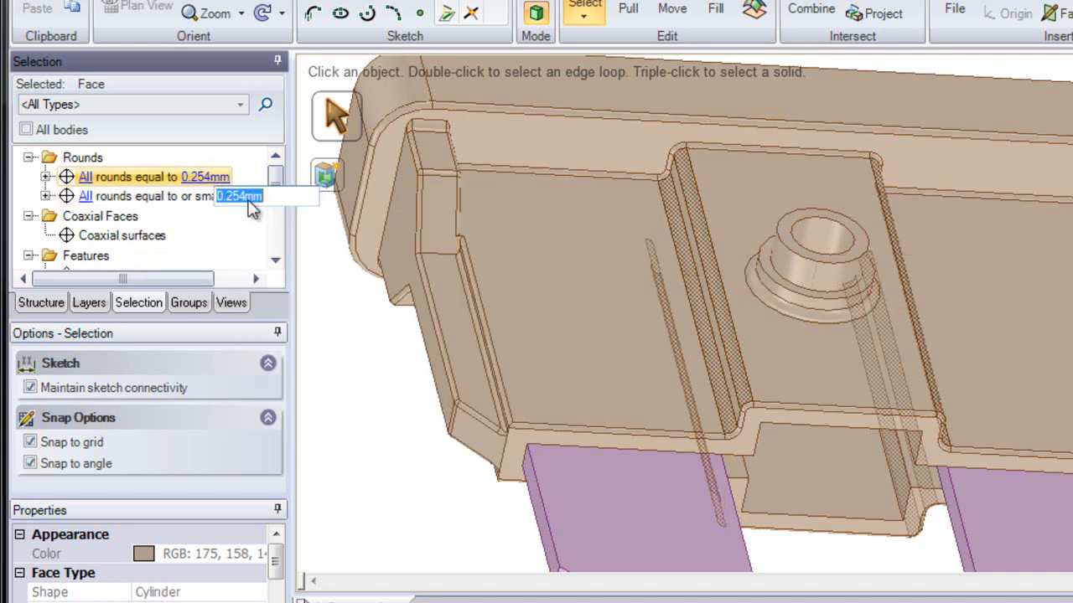
click(202, 196)
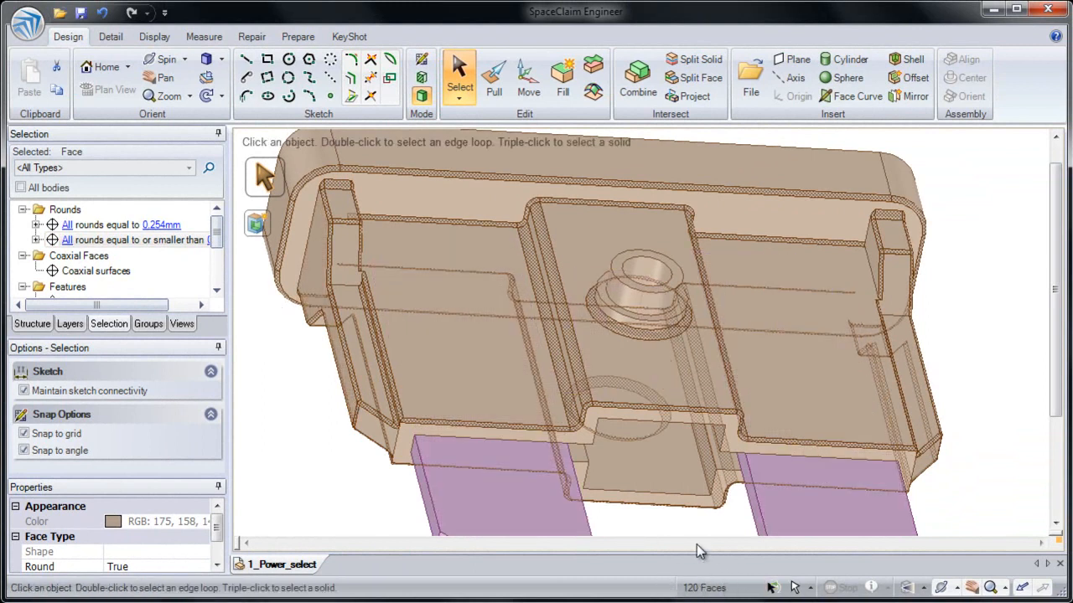
click(564, 97)
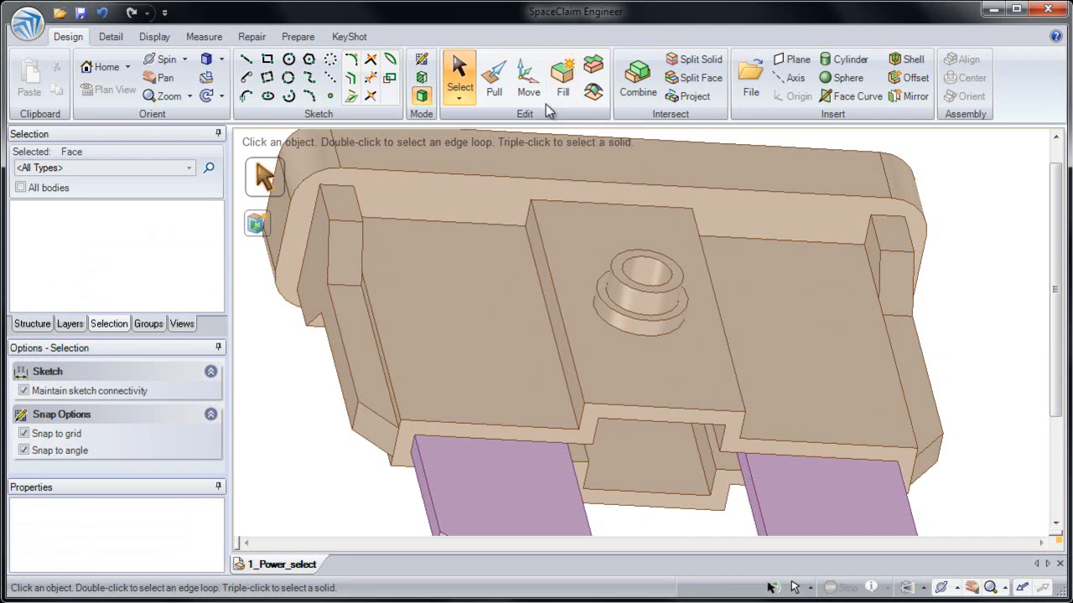
Step: Pull the housing's side rib end face together with all faces of the same area by 0.25 mm
click(494, 82)
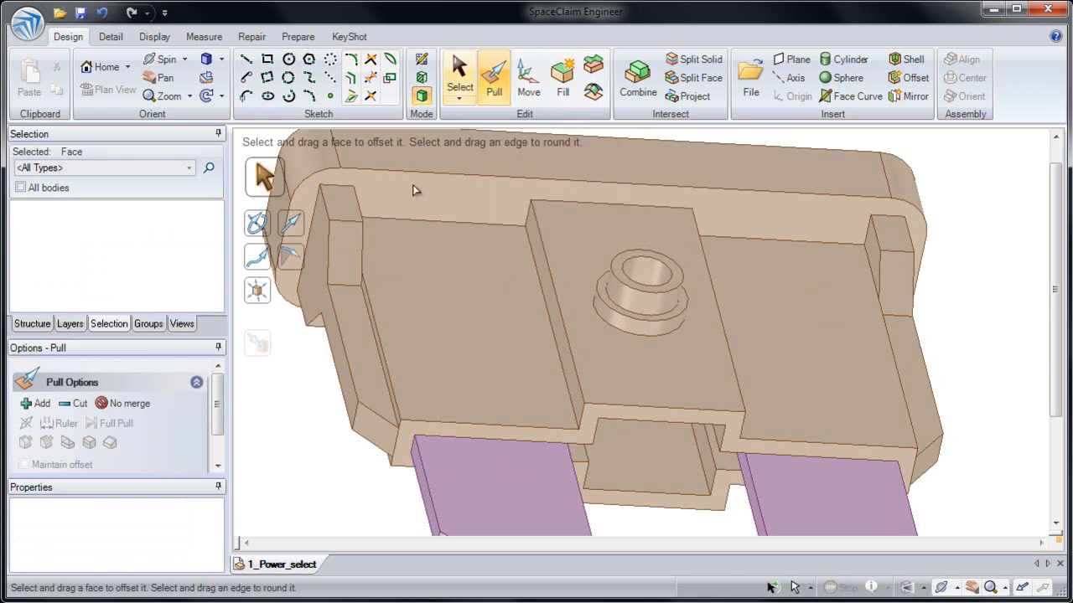
click(349, 314)
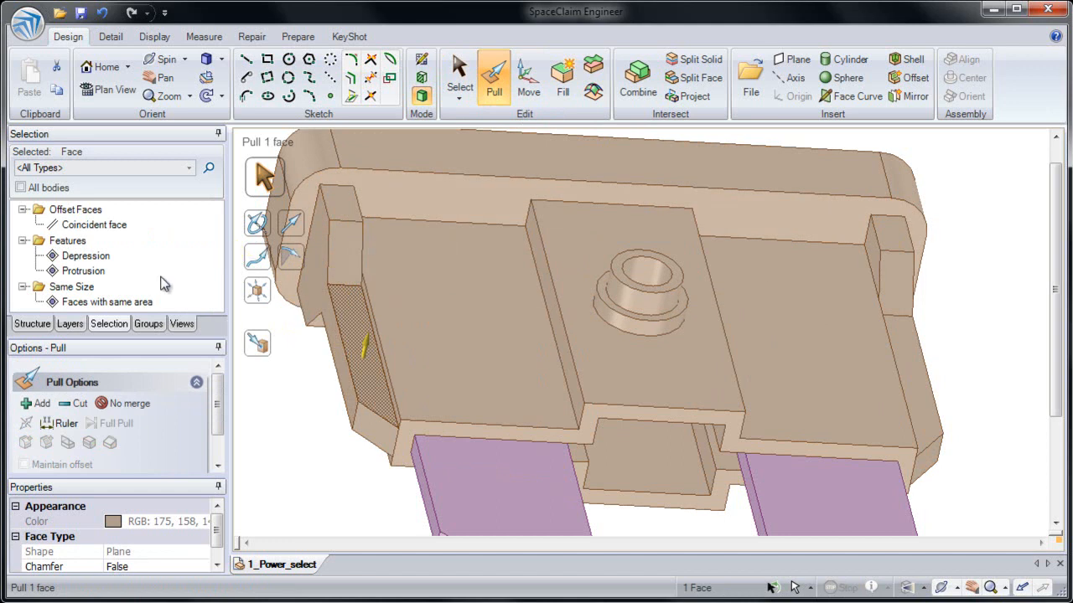
click(94, 303)
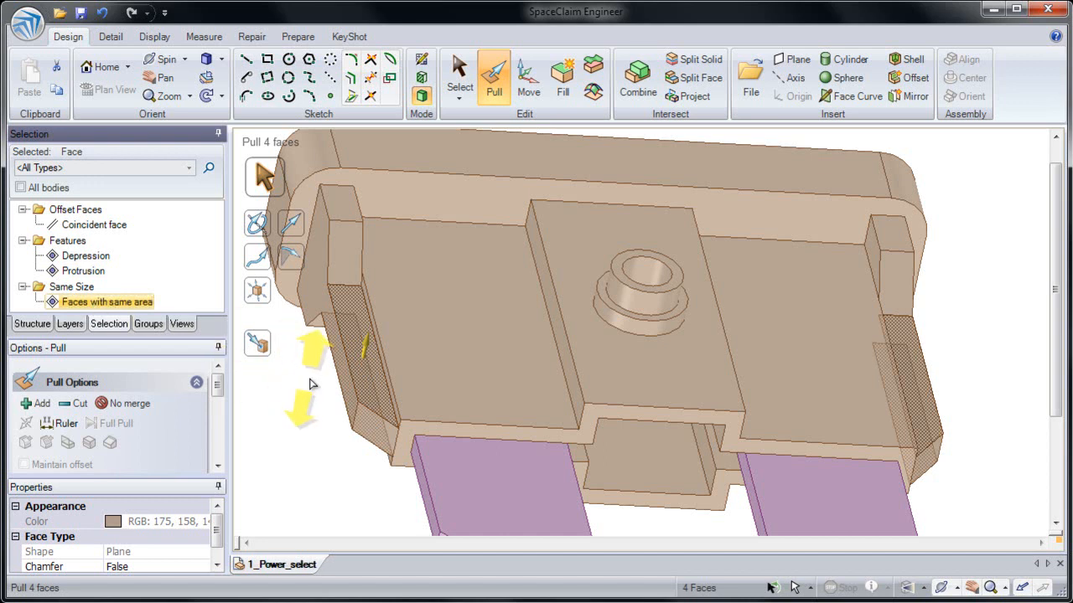
drag(310, 371, 302, 394)
text(20)
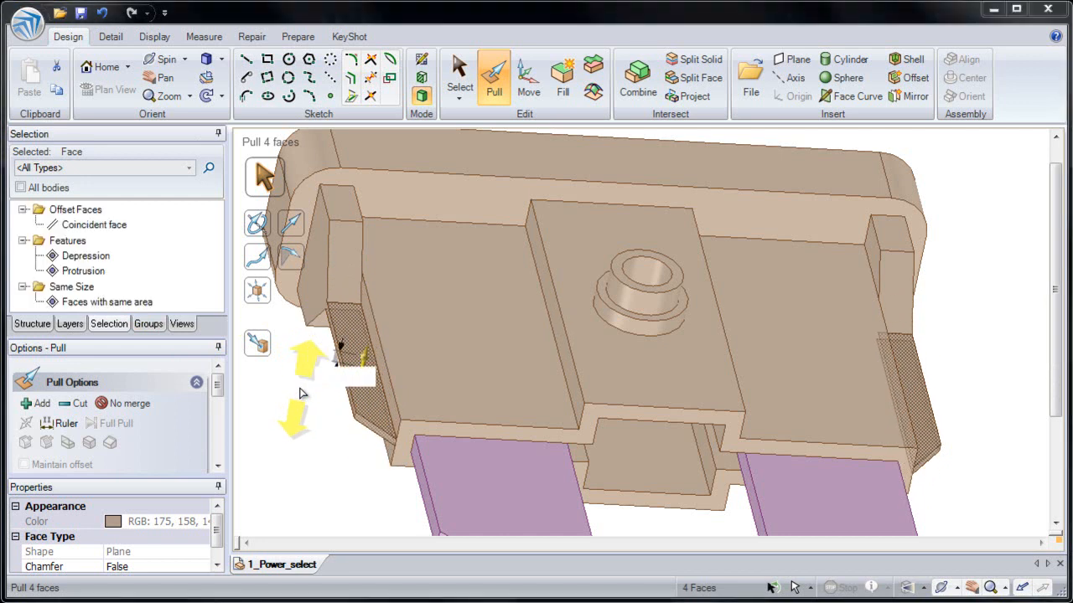
key(Return)
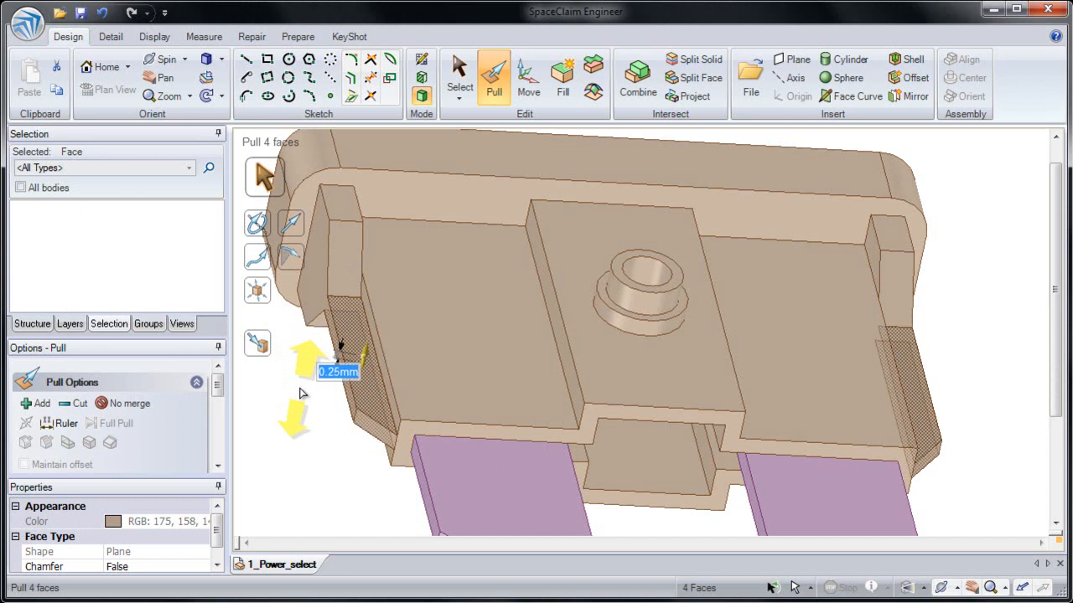
click(305, 450)
Step: Box-select the faces of the round bosses in the middle of the housing with the Select tool, and clear the selection
middle_drag(626, 336, 625, 373)
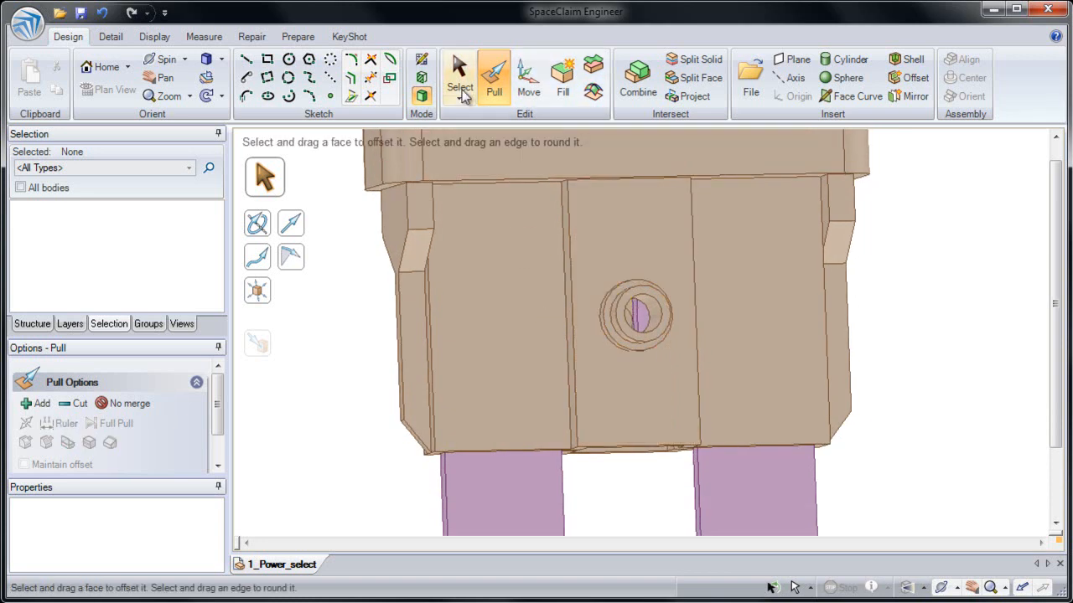
click(461, 77)
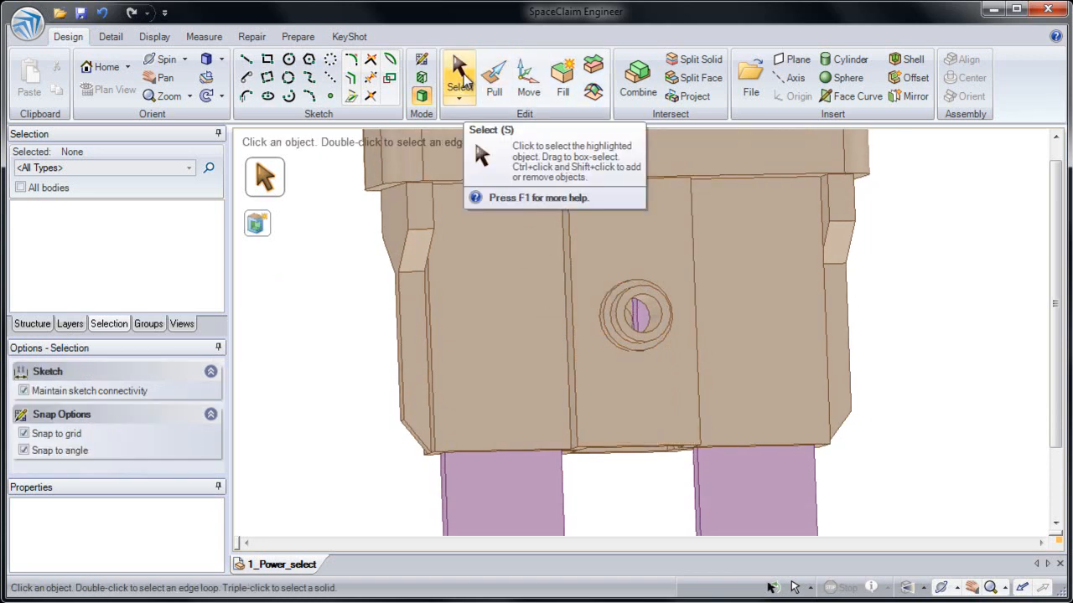
click(508, 230)
drag(579, 285, 714, 399)
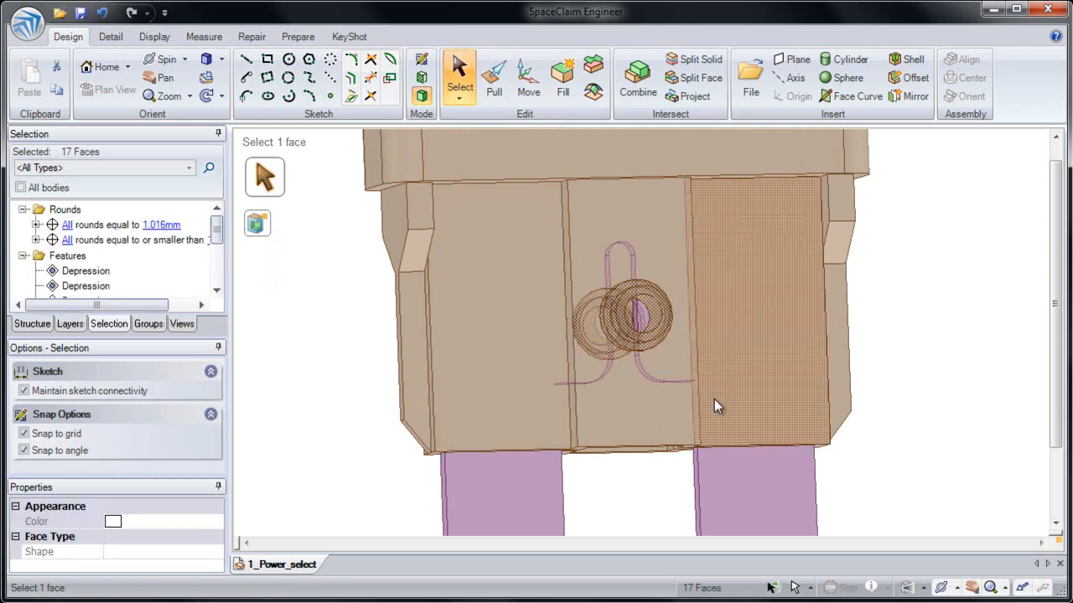
middle_drag(674, 399, 491, 382)
click(365, 364)
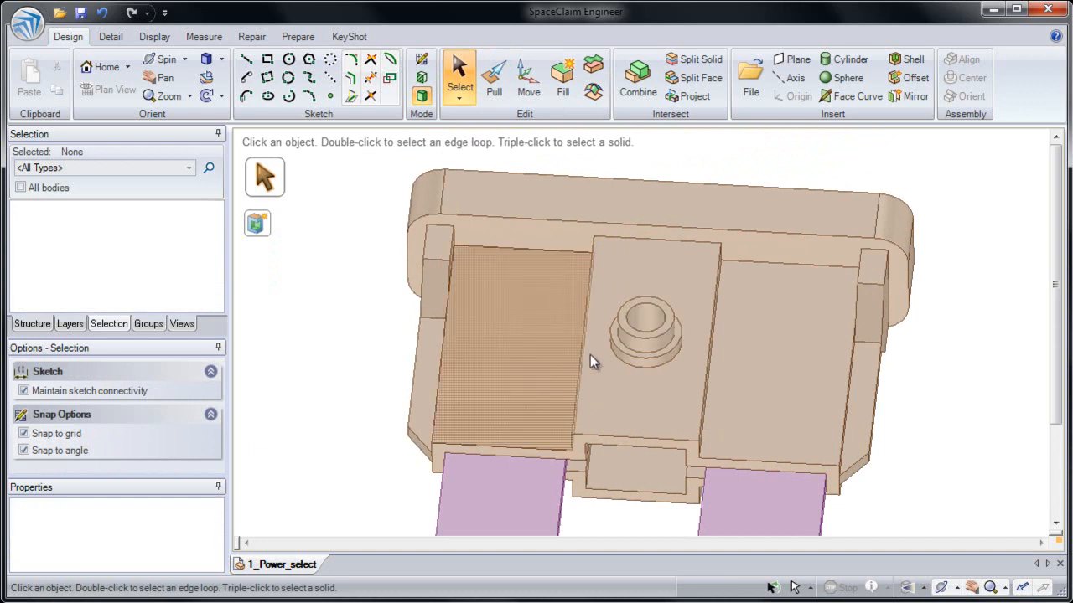
Step: Select all surfaces coaxial with the round boss on the housing's center panel and start the Move tool on them
click(630, 348)
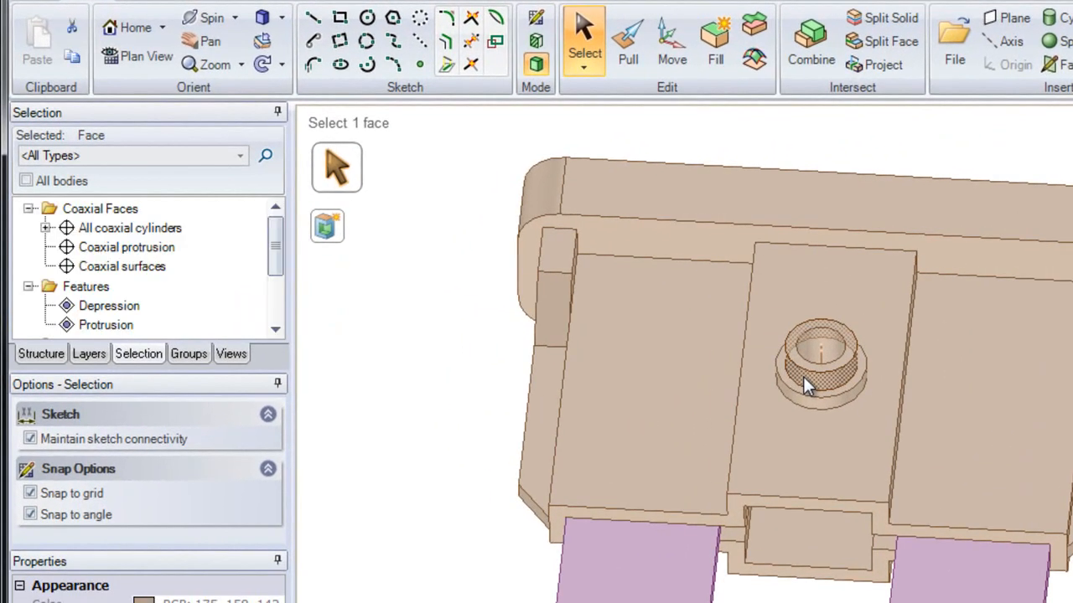
click(124, 267)
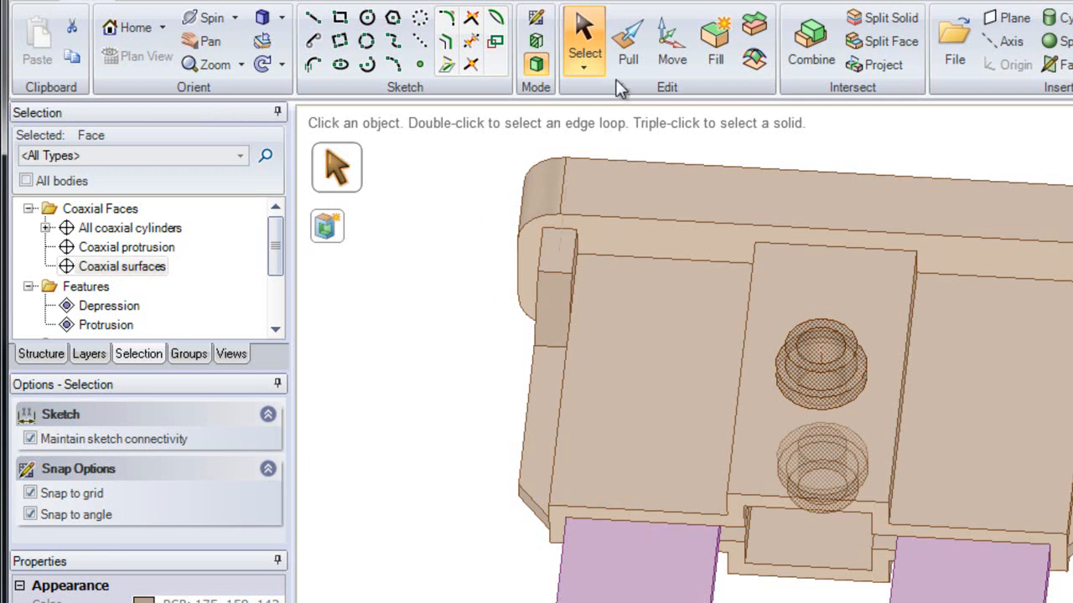
click(668, 59)
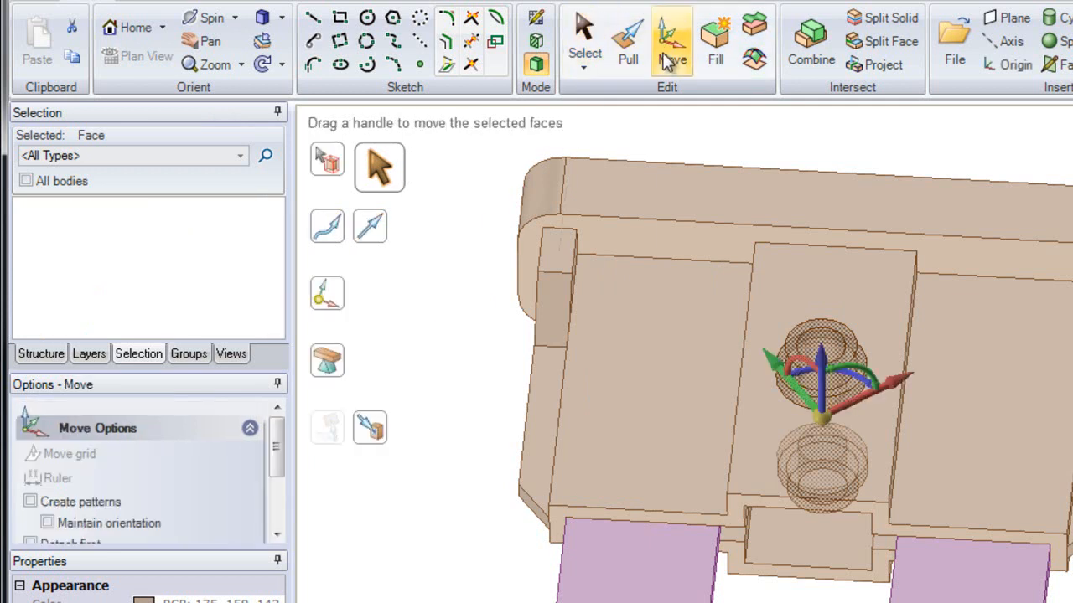
Step: Align the Move handle to the housing's long side edge and position the coaxial boss faces 2 mm from the blade-side end face
mouse_move(531, 412)
middle_down()
mouse_move(536, 481)
mouse_move(532, 414)
middle_up()
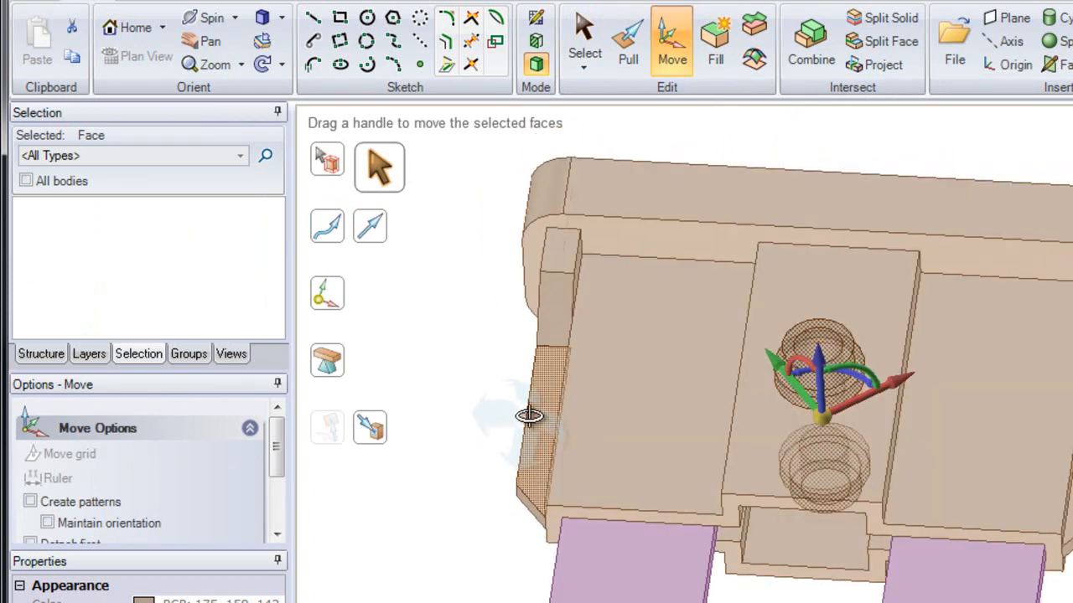
click(384, 233)
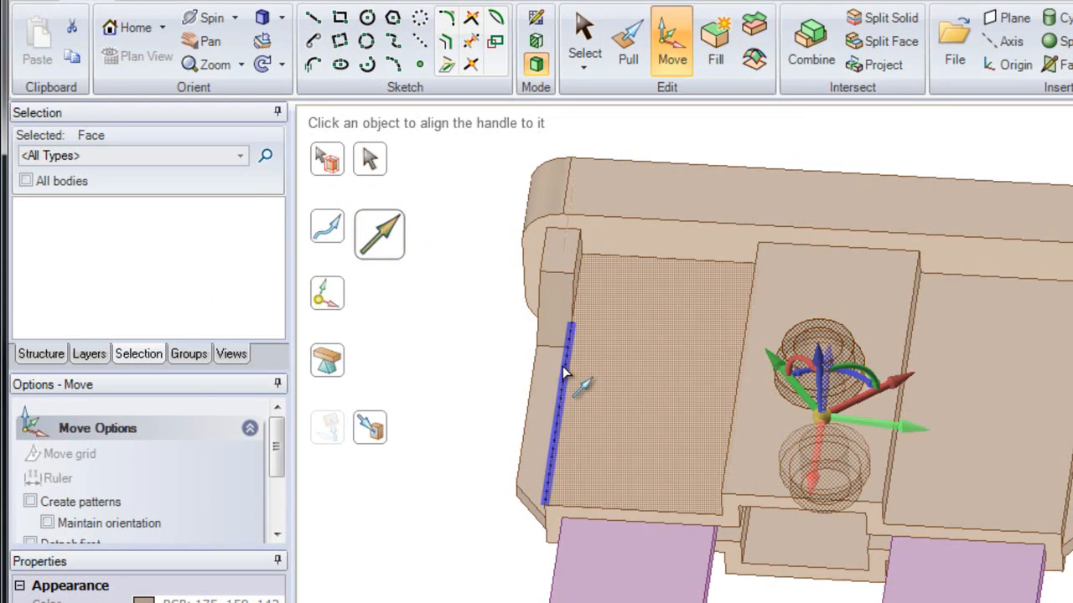
click(727, 521)
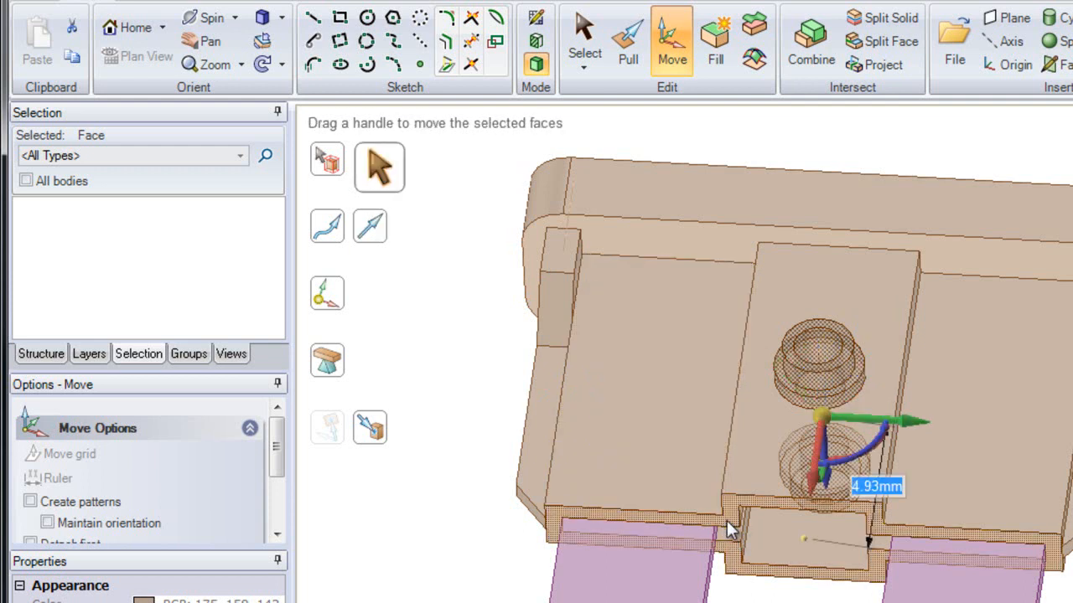
drag(811, 504, 807, 568)
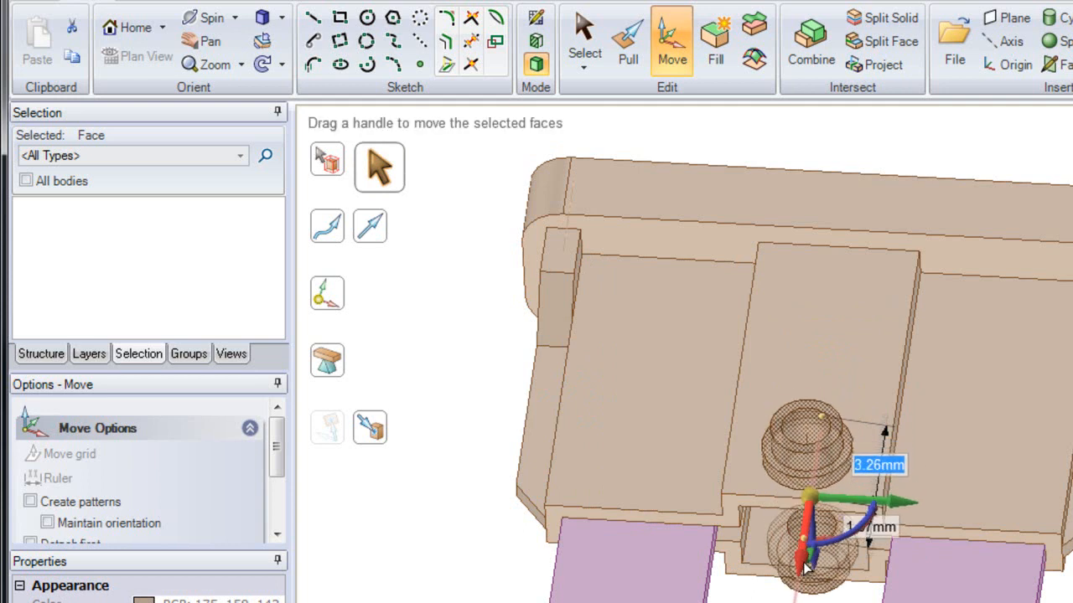
text(2)
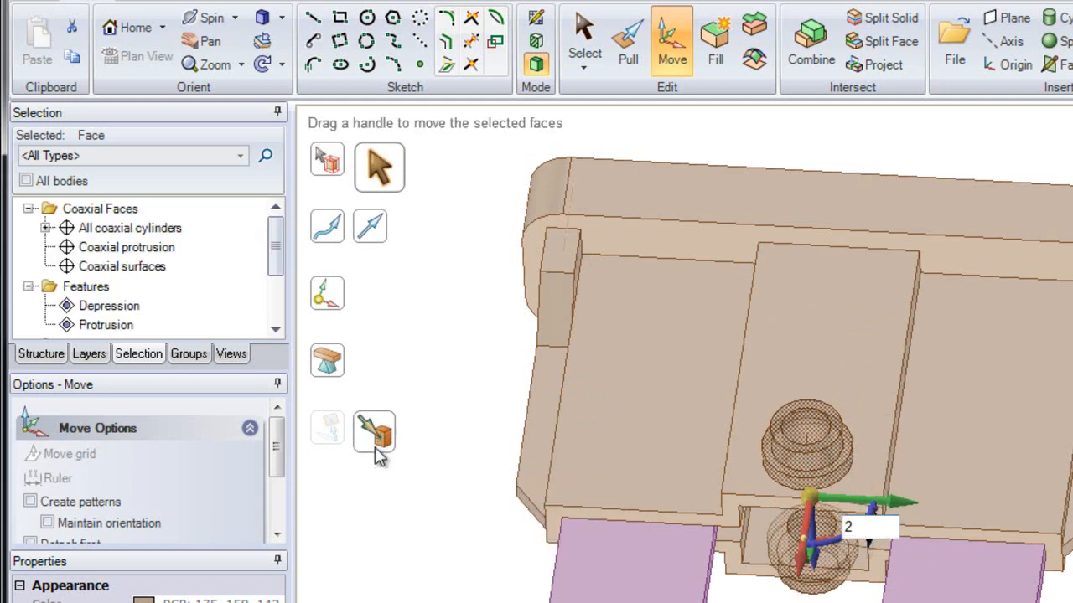
key(Return)
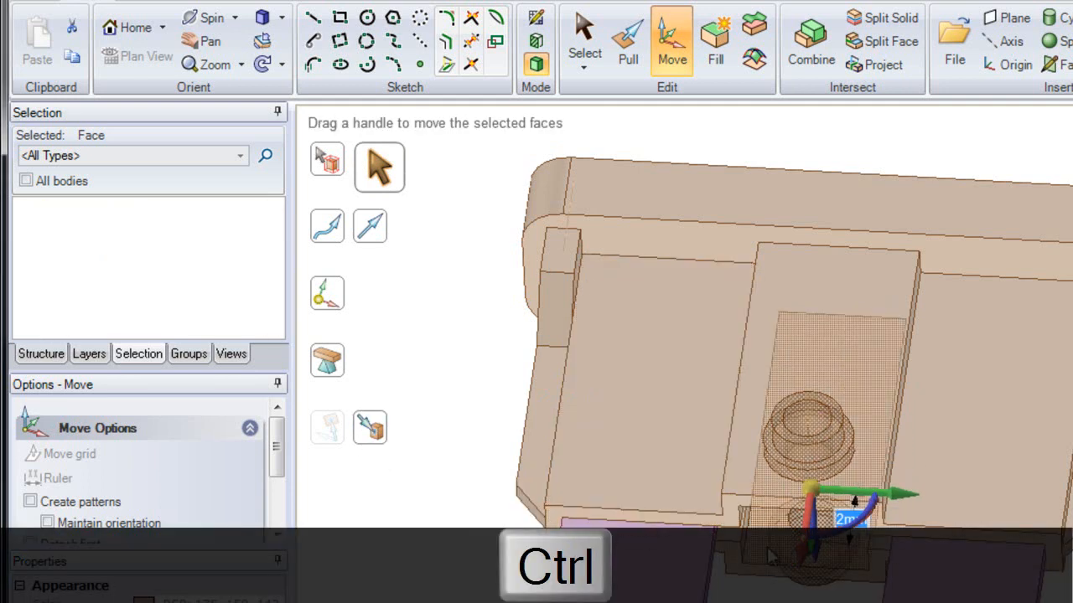
Step: Copy the coaxial boss faces along the center panel to 6 mm from the blade-side end face, and clear the selection
ctrl+drag(802, 560, 810, 448)
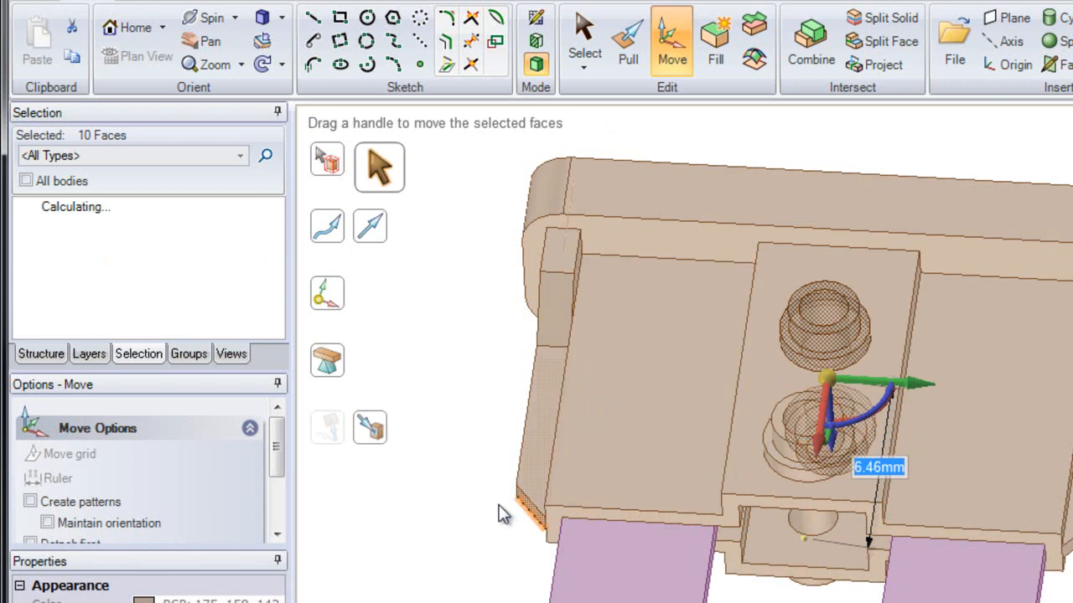
text(6)
key(Return)
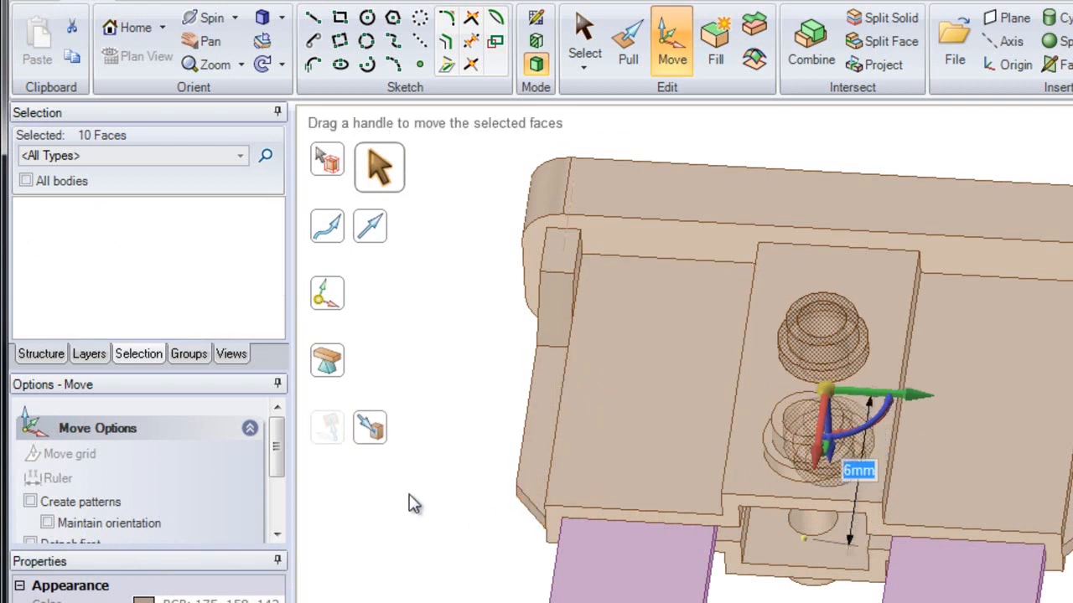
key(Escape)
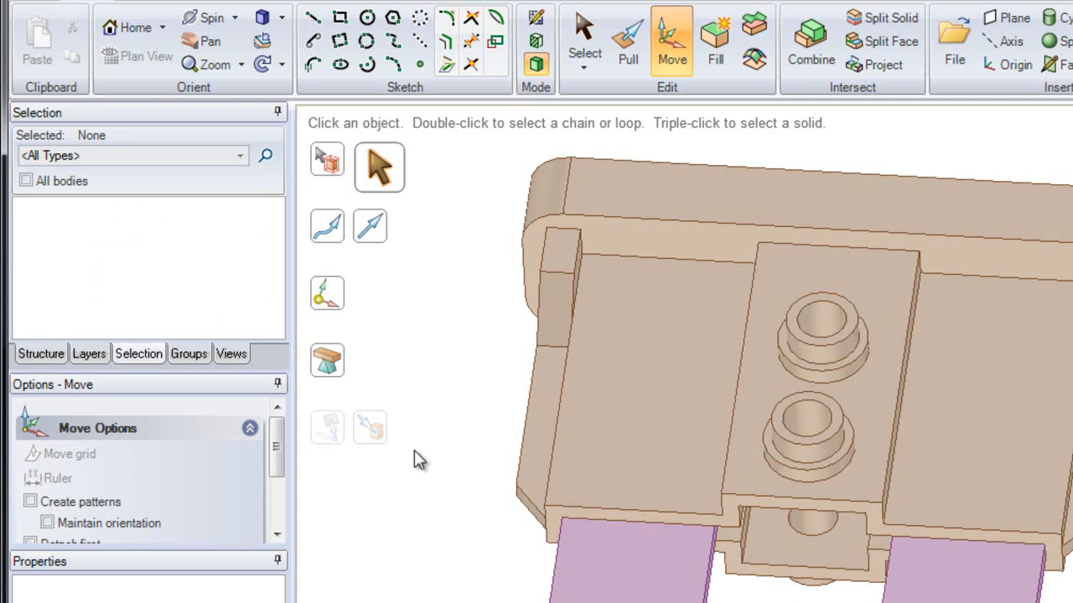
Step: Select the depression of one middle slot left of the 1 on the housing's top and remove it with Fill
middle_drag(643, 267, 621, 573)
ctrl+middle_drag(653, 381, 631, 546)
shift+middle_drag(645, 479, 711, 383)
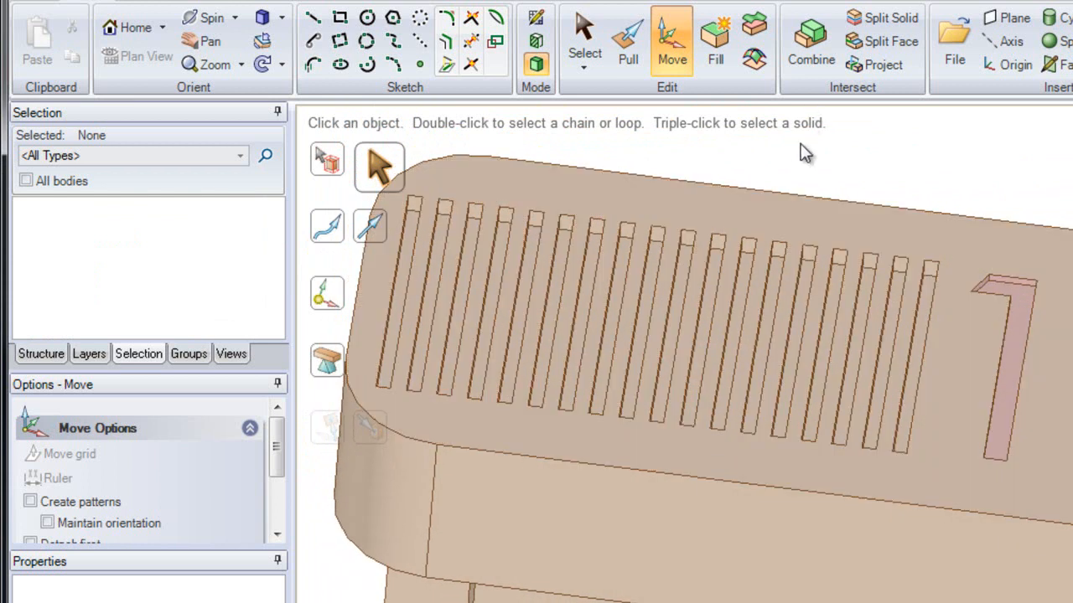
click(586, 36)
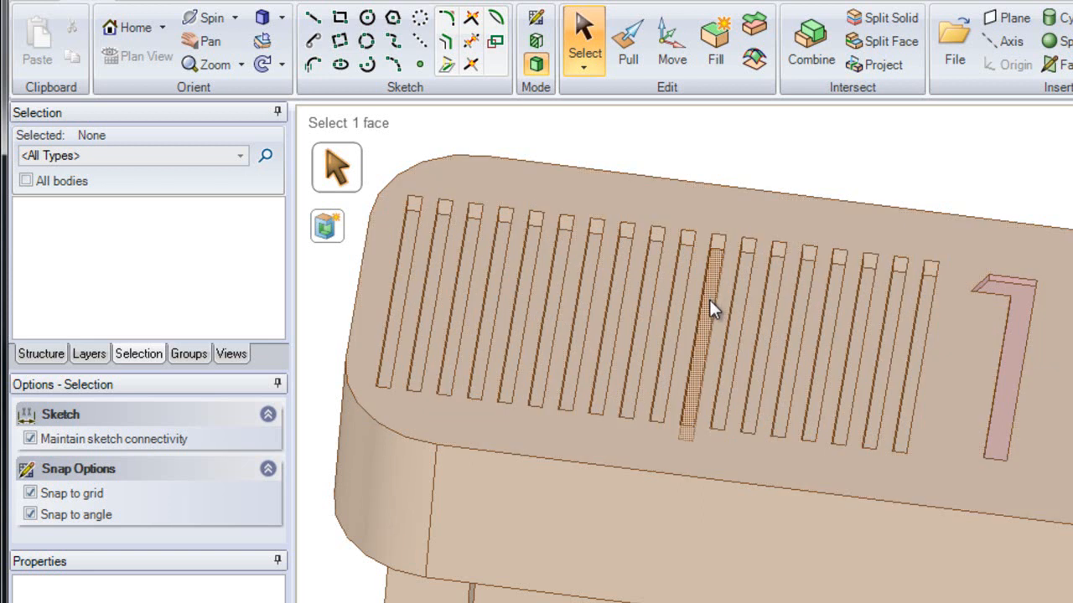
click(709, 309)
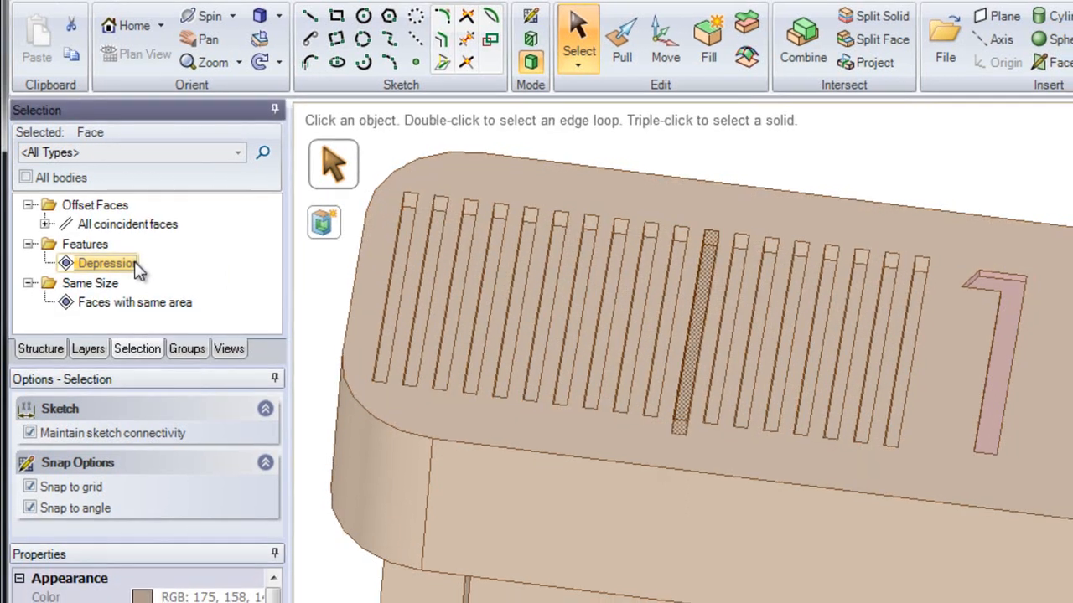
click(135, 263)
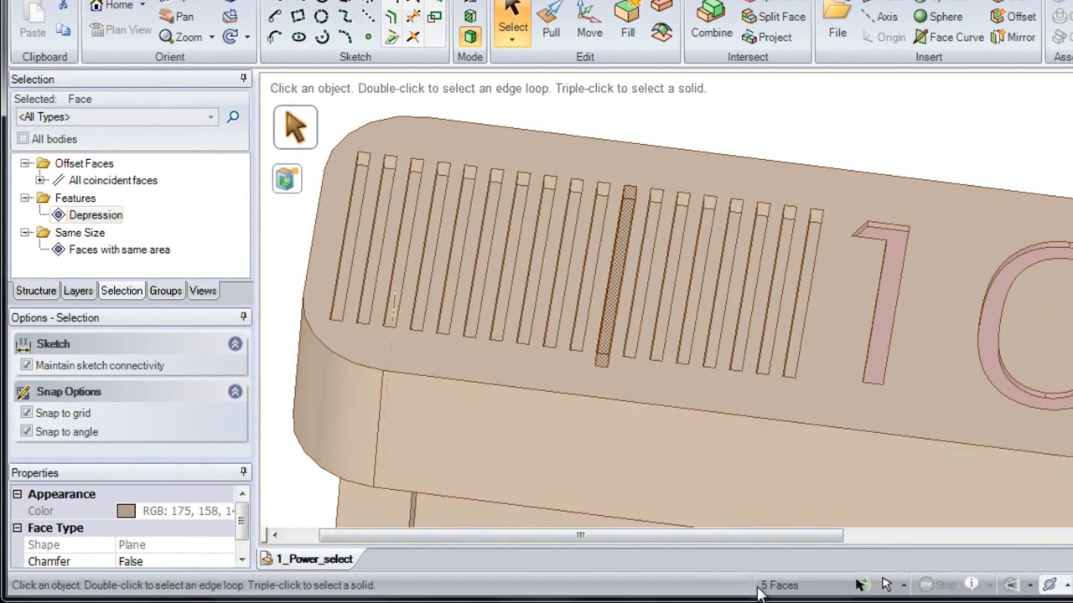
click(629, 31)
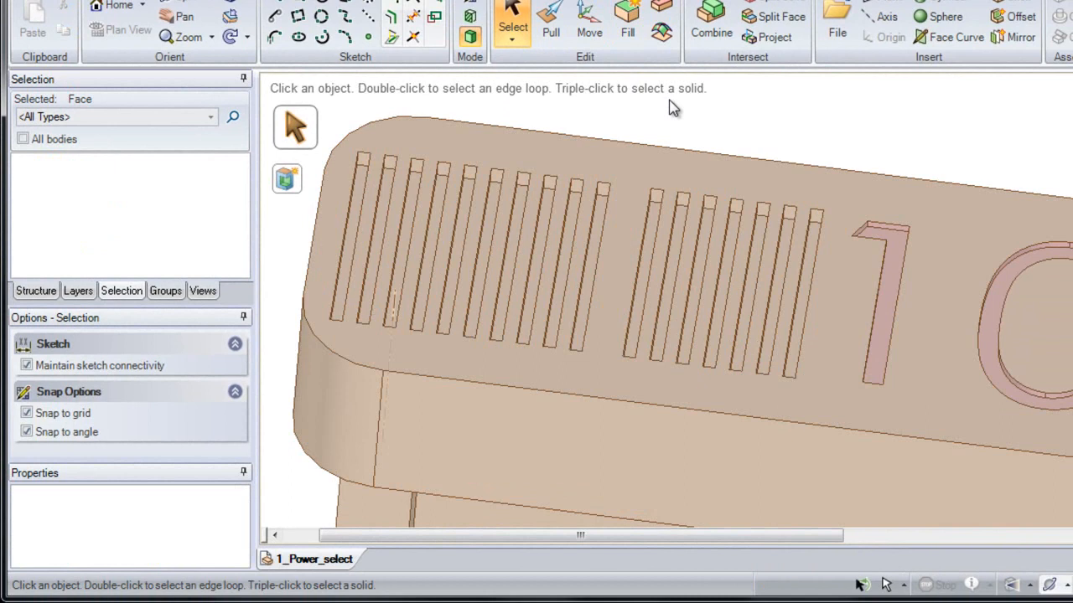
Step: Select the floors of three slots between the filled gap and the 1, extend to their three depressions, and remove them with Fill
ctrl+click(651, 263)
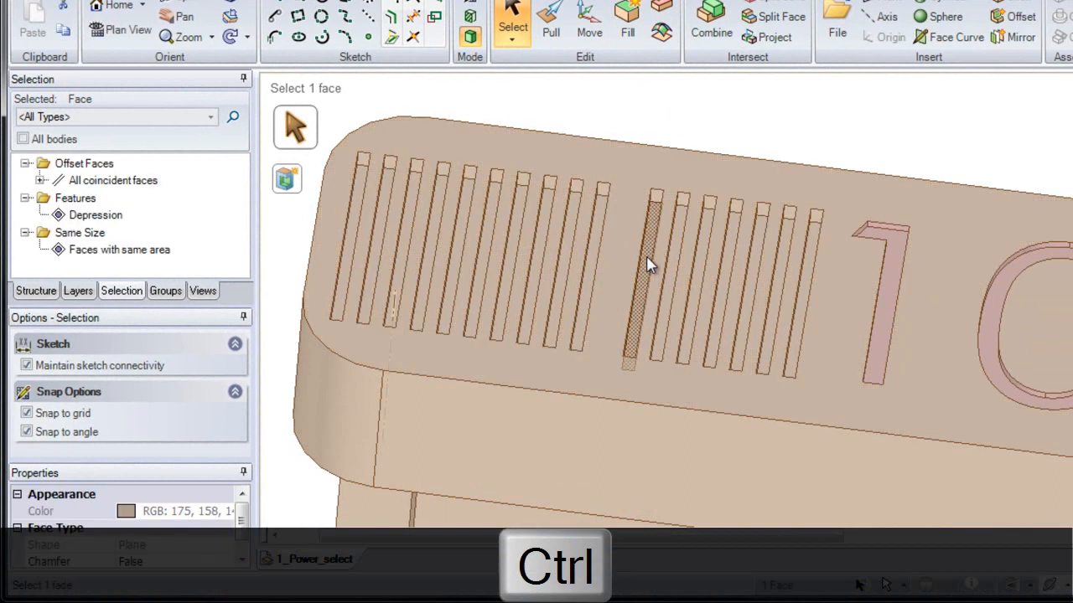
ctrl+click(700, 281)
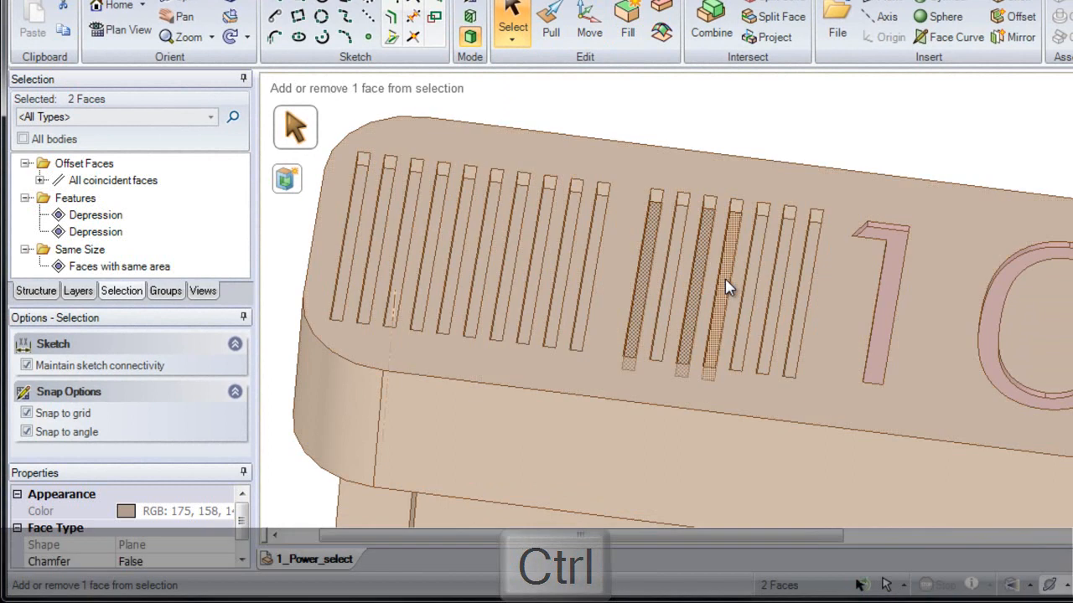
ctrl+click(724, 288)
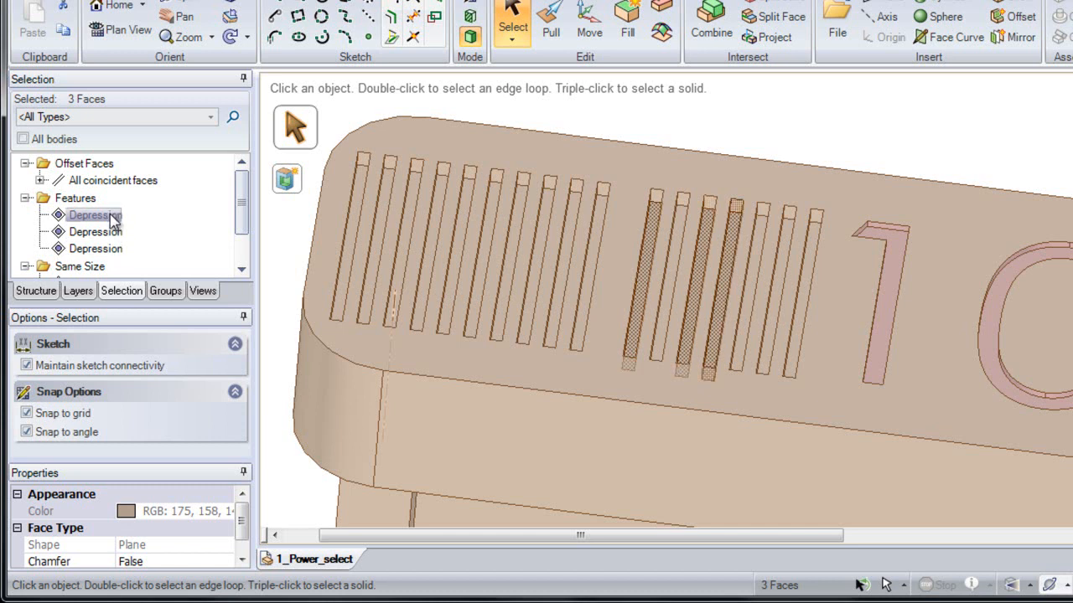
shift+click(111, 216)
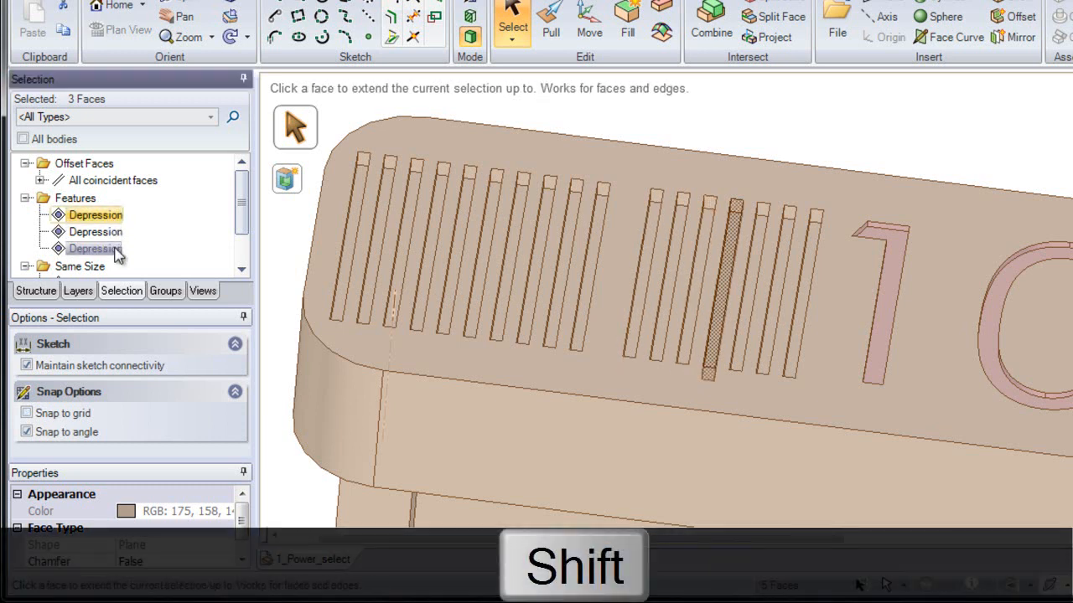
shift+click(116, 251)
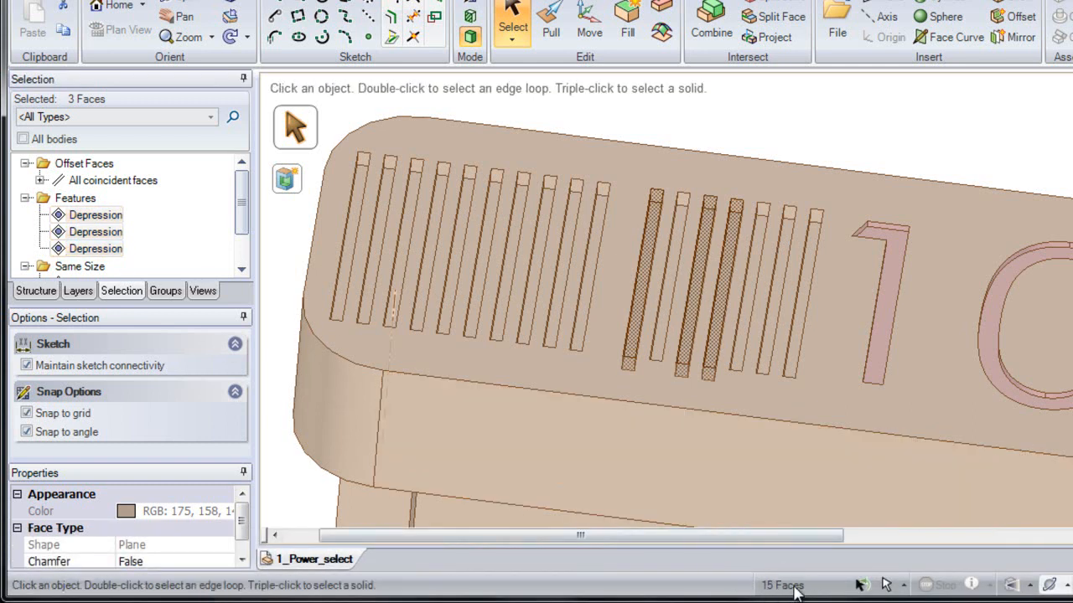
click(628, 27)
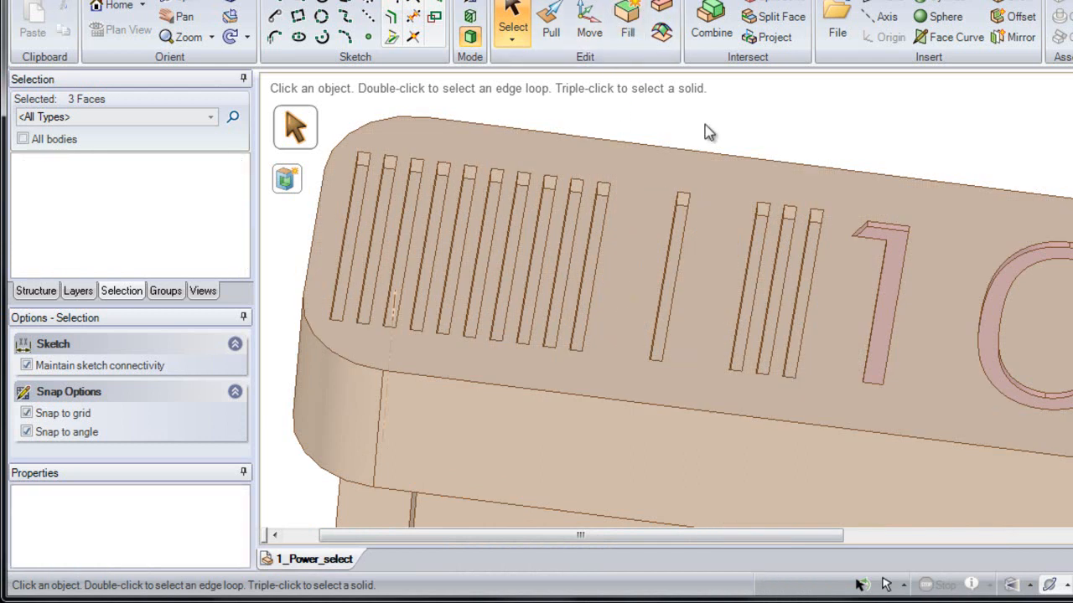
Step: Select the floor of the slot beside the first filled gap together with all faces coincident with it
scroll(664, 238, down, 2)
shift+middle_drag(663, 238, 591, 223)
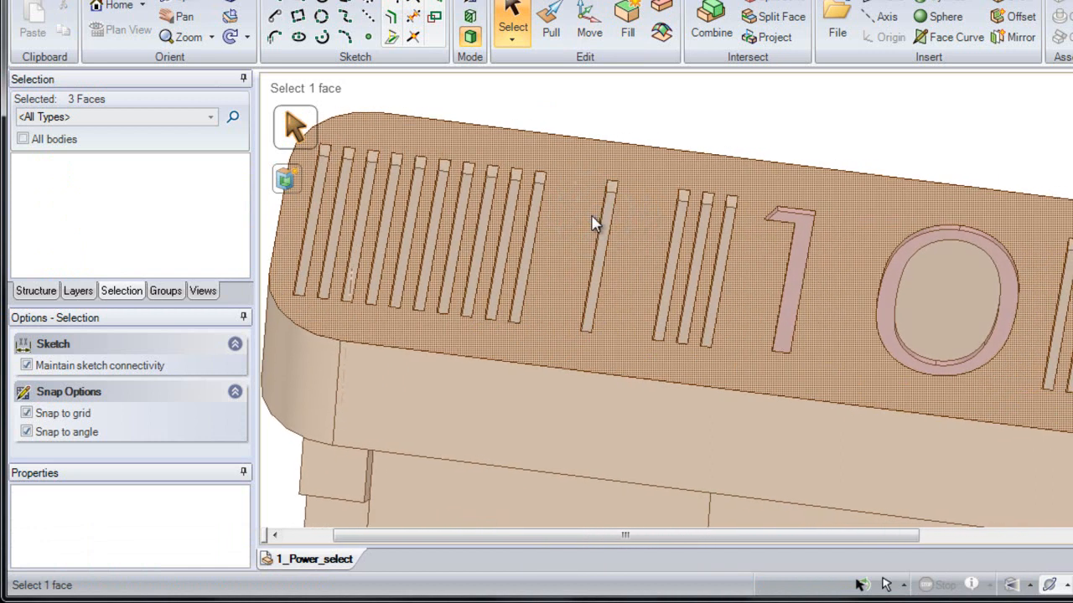
click(535, 239)
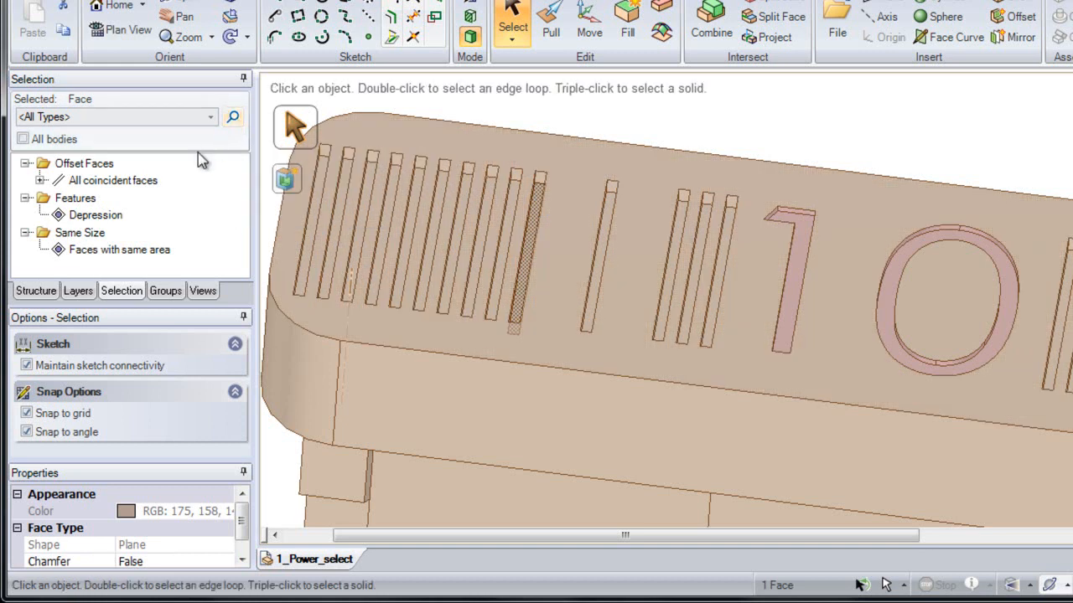
click(118, 181)
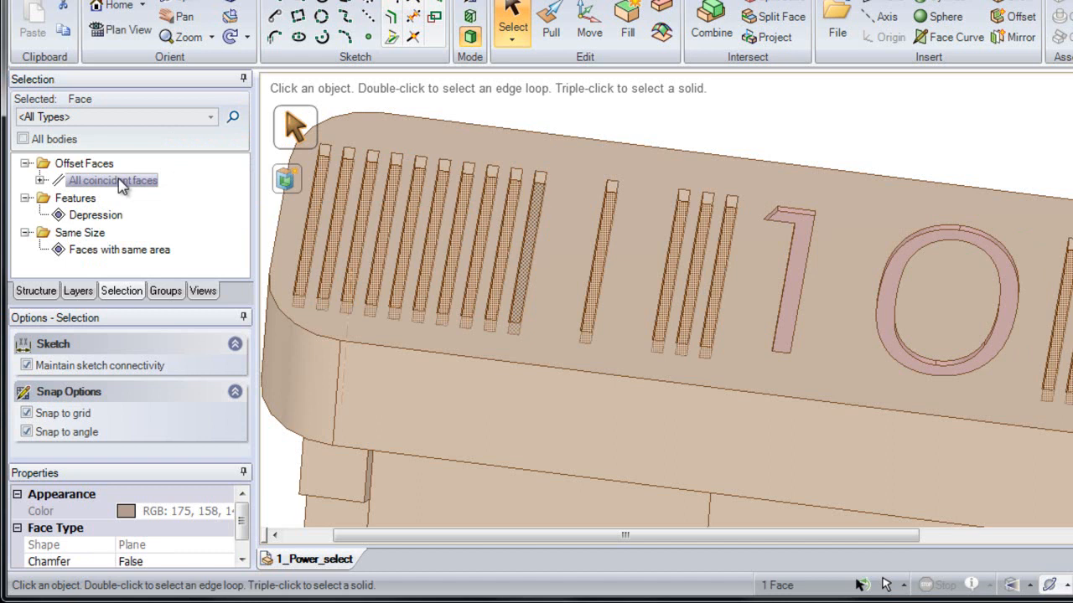
click(119, 182)
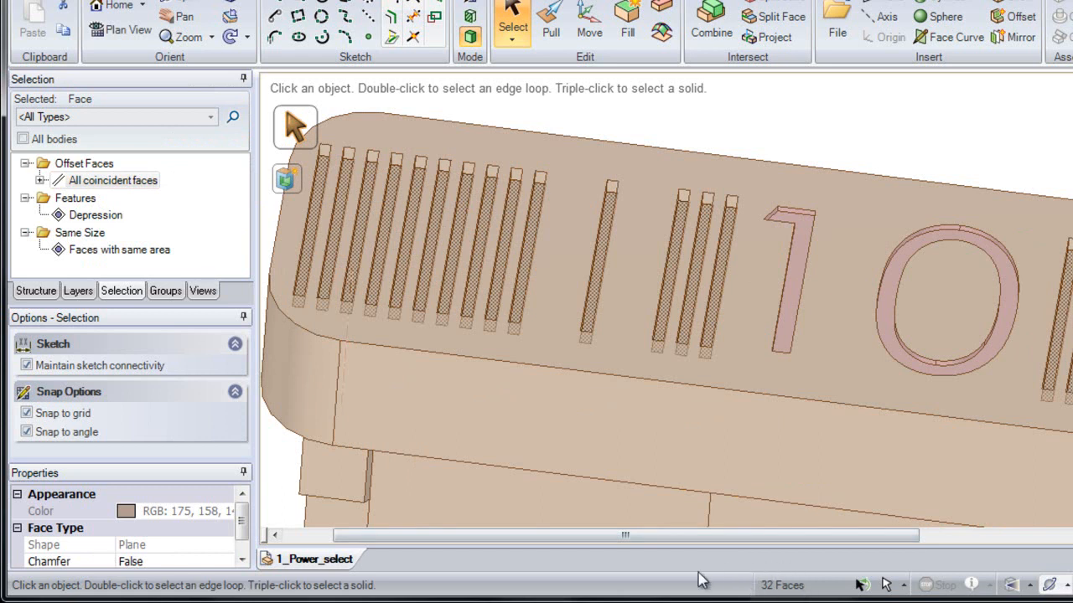
Step: Search for features related to the selected slot floors, select all resulting depressions, and remove them with Fill
click(234, 119)
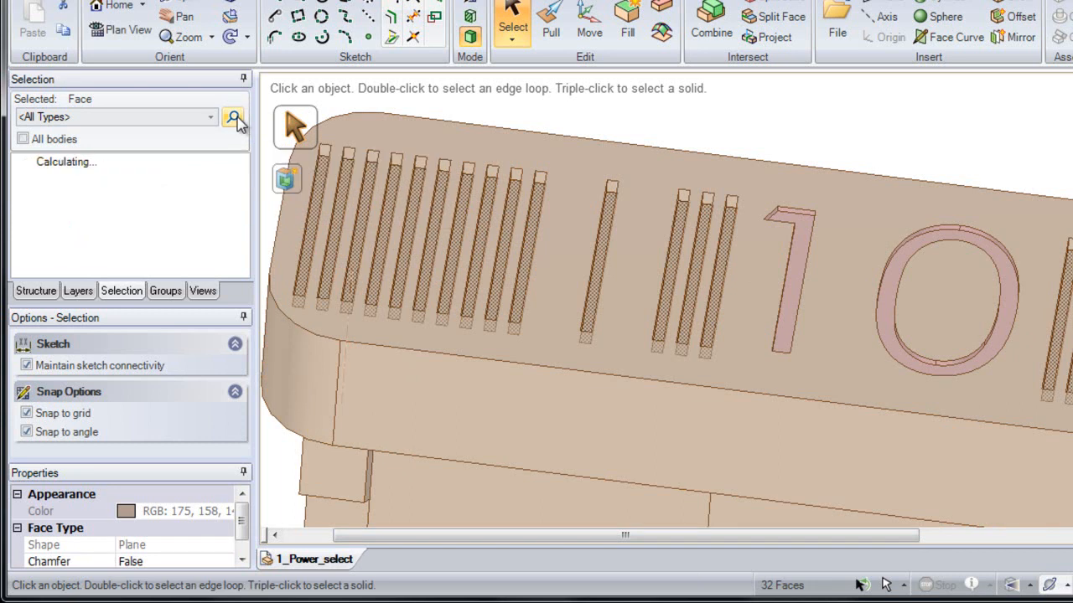
mouse_move(240, 178)
mouse_down()
mouse_move(244, 262)
mouse_move(245, 181)
mouse_up()
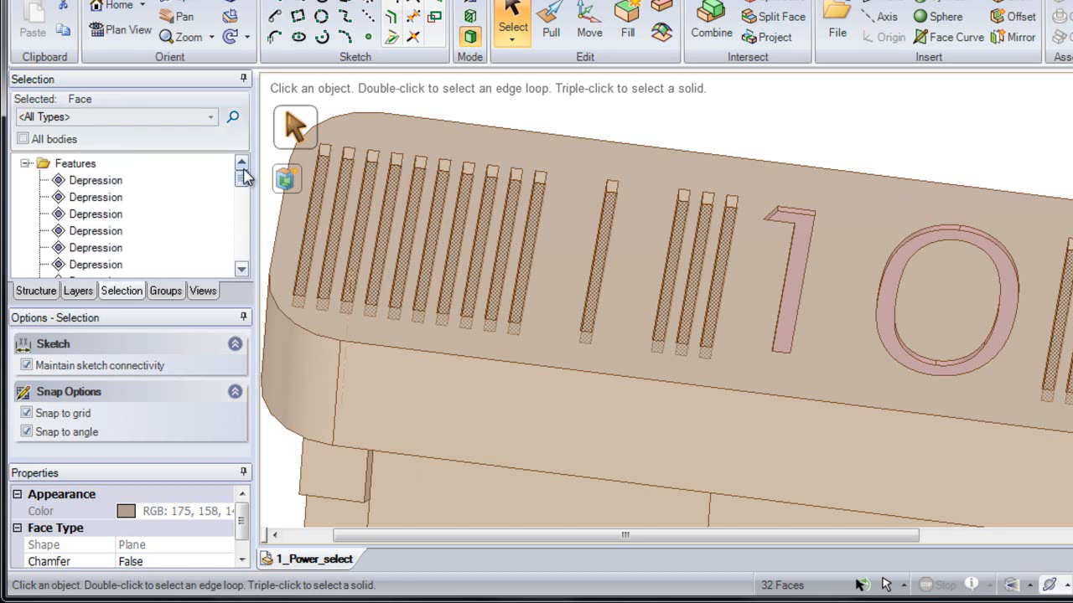
click(112, 183)
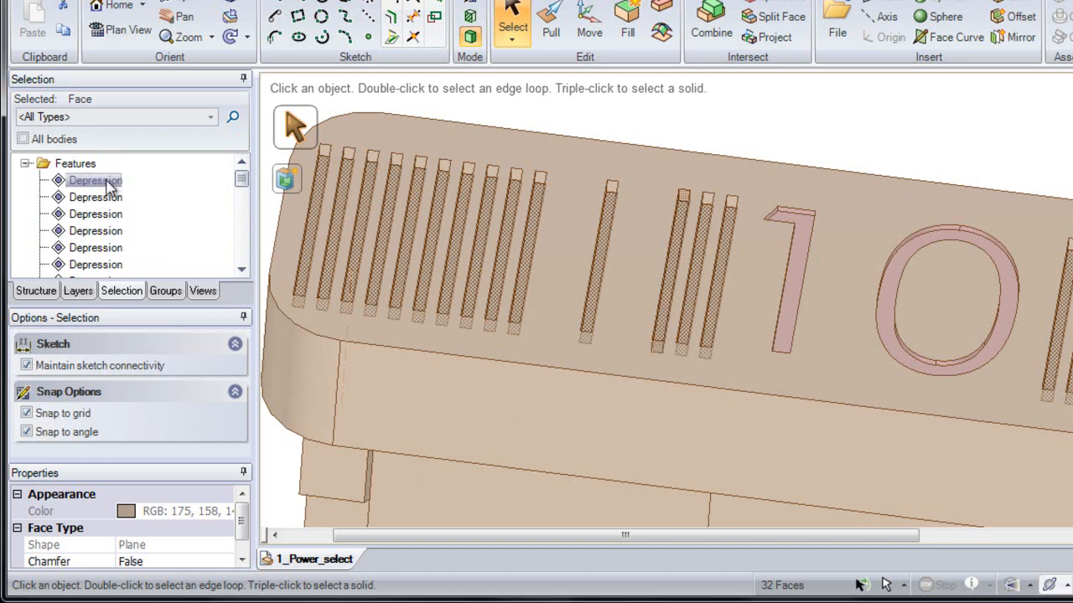
click(107, 183)
shift+drag(242, 178, 241, 253)
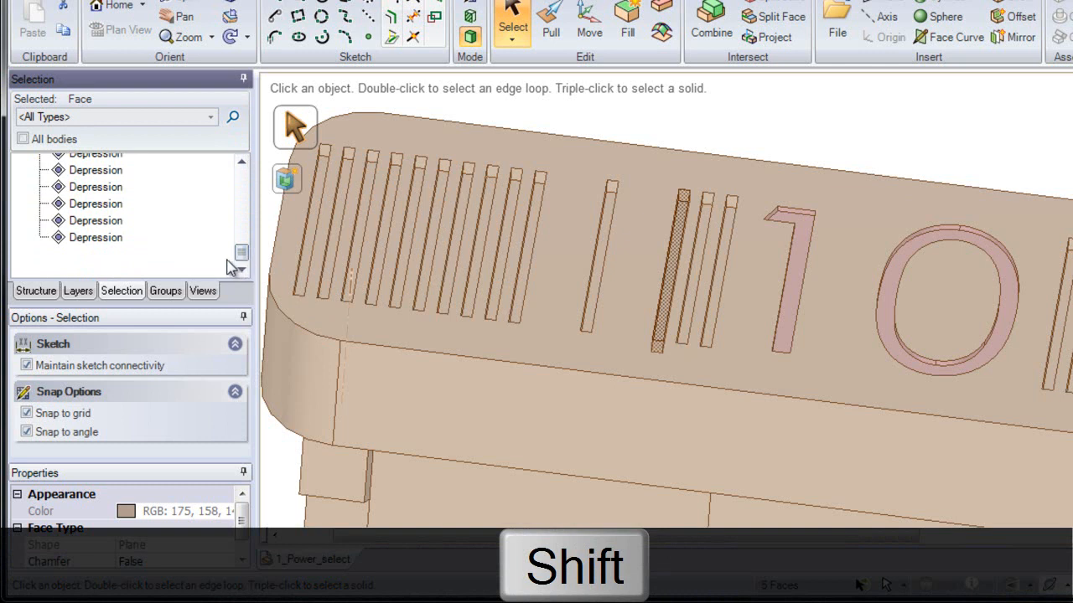
shift+click(108, 239)
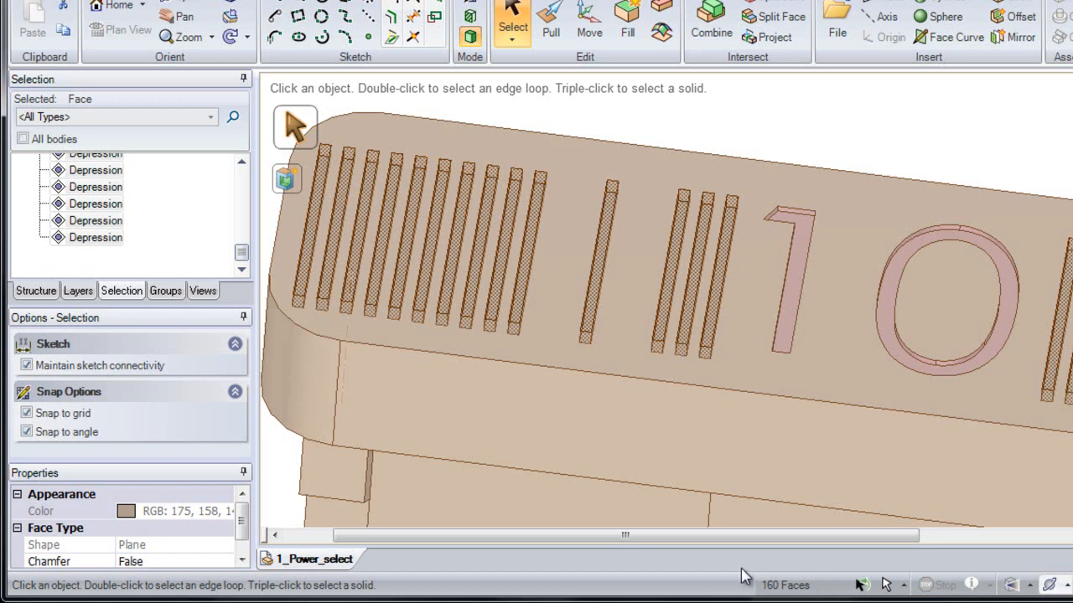
click(630, 26)
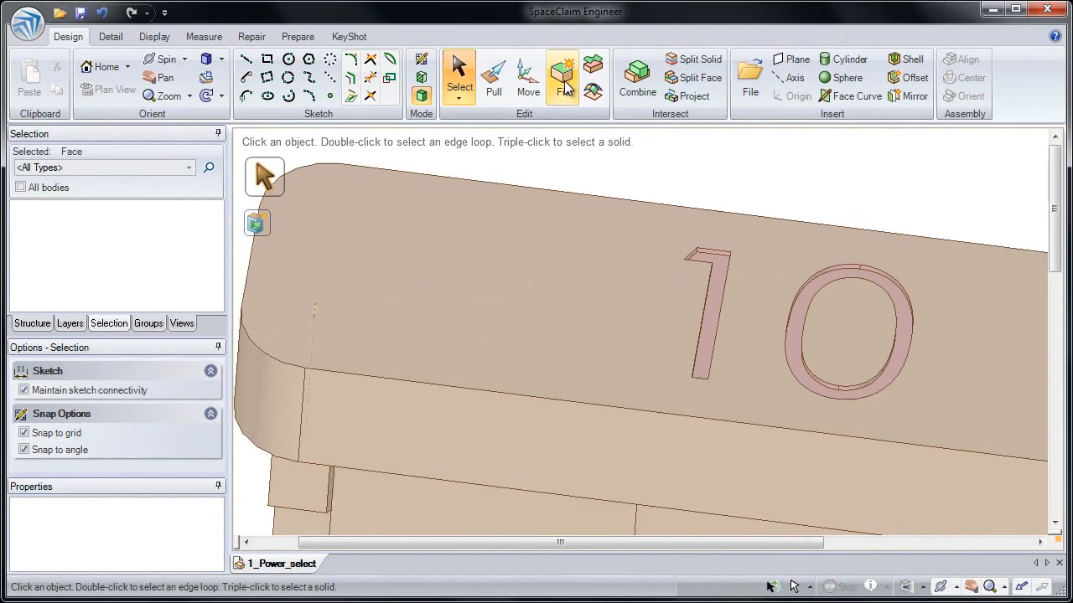
Step: Box-select the faces at the rounded side end of the housing, and clear the selection
ctrl+middle_drag(654, 331, 626, 164)
middle_drag(708, 376, 647, 352)
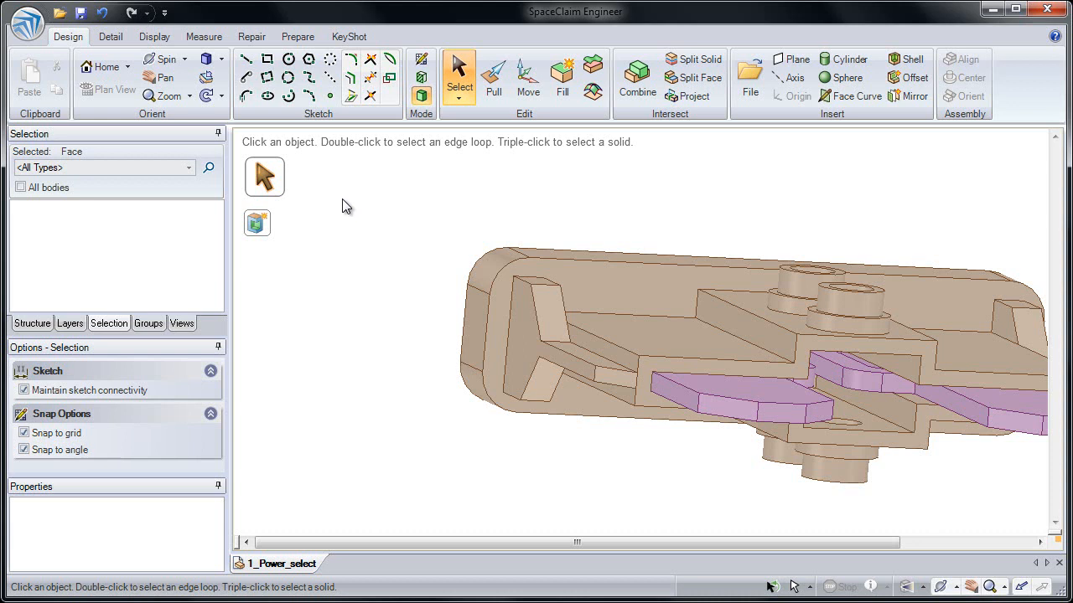
mouse_move(341, 199)
mouse_down()
mouse_move(444, 334)
mouse_move(592, 445)
mouse_move(654, 458)
mouse_up()
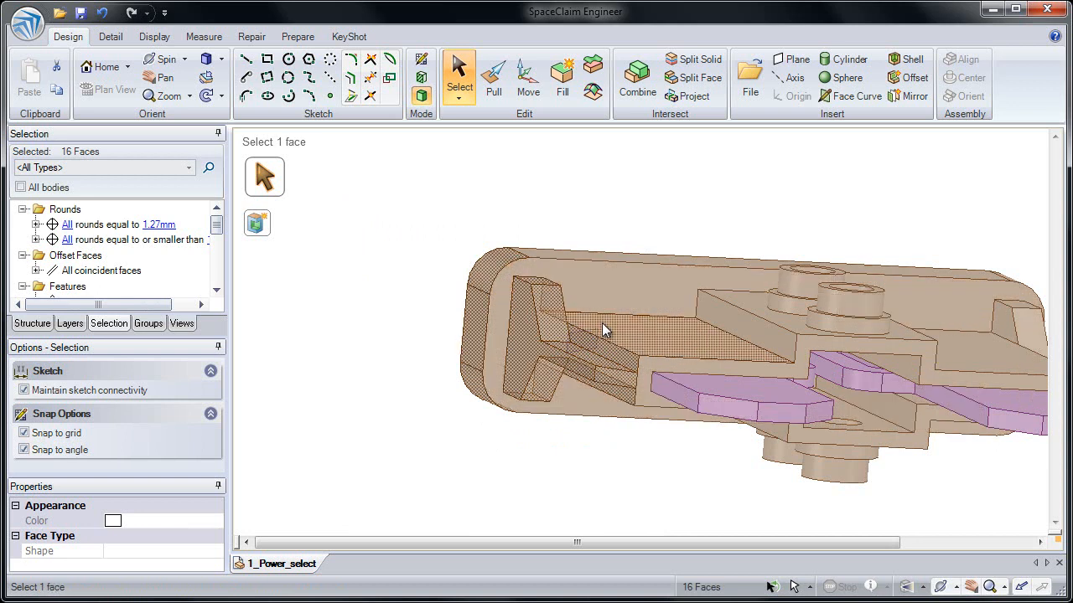
click(447, 237)
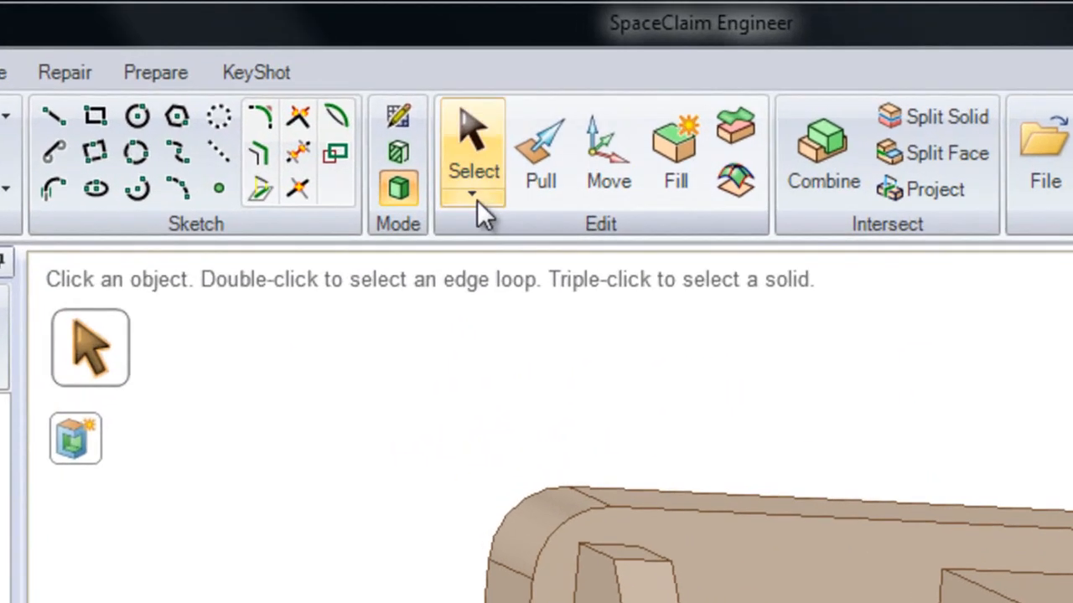
Step: Lasso-select the support rib faces under the cap at the housing's rounded side end, and remove them with Fill
click(474, 197)
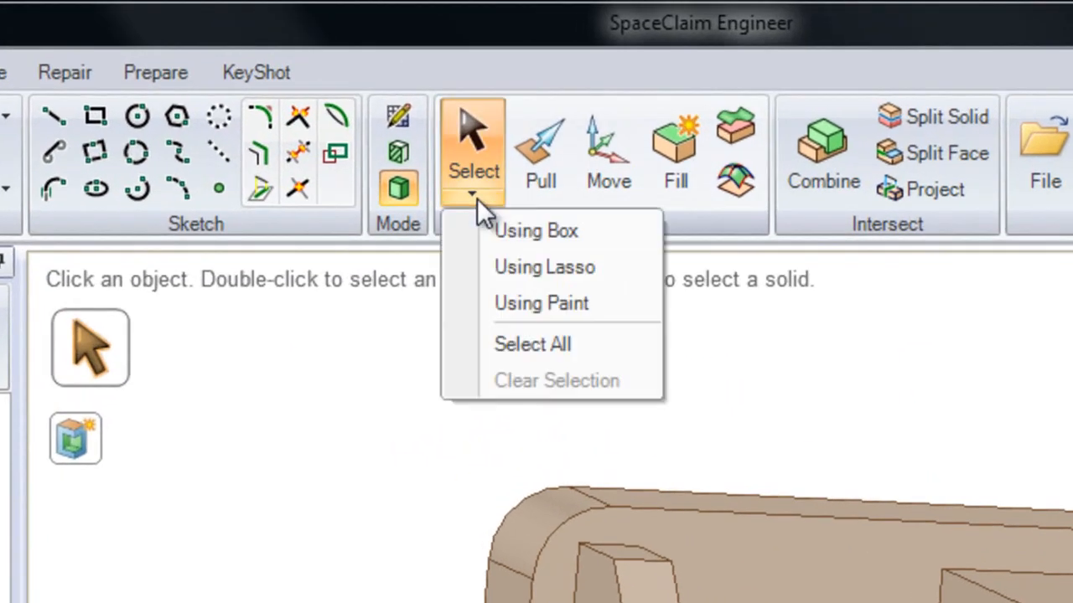
click(513, 266)
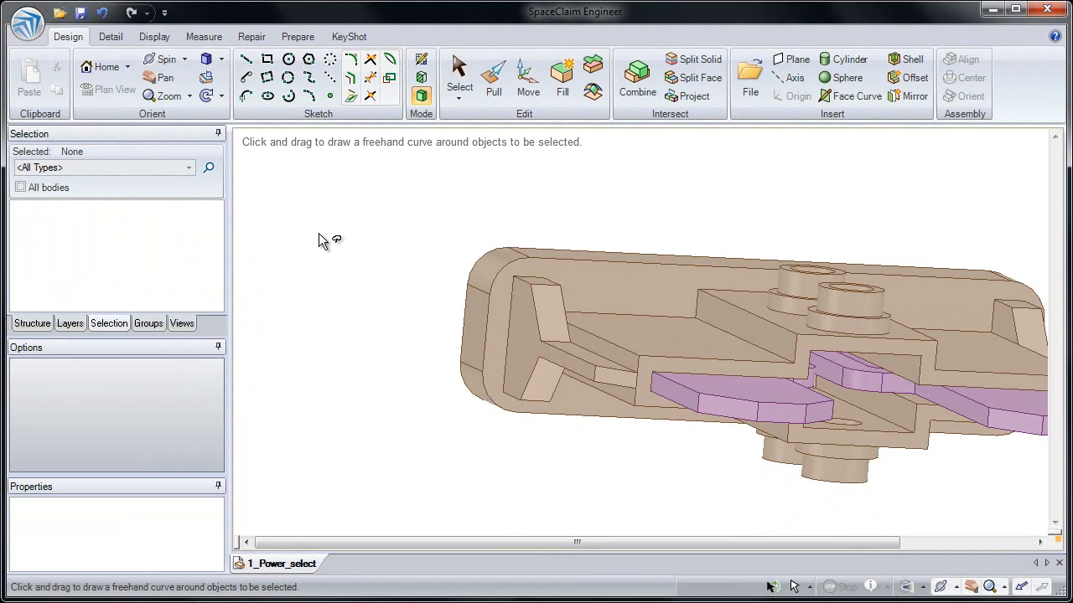
mouse_move(319, 238)
mouse_down()
mouse_move(340, 209)
mouse_move(358, 212)
mouse_move(389, 248)
mouse_move(478, 250)
mouse_up()
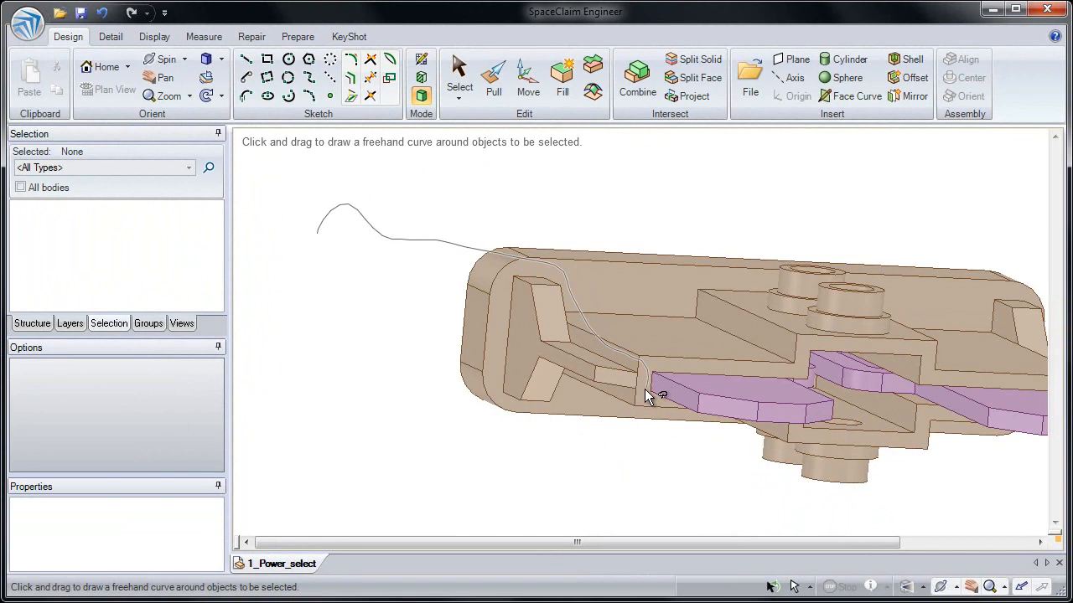
mouse_move(634, 397)
mouse_down()
mouse_move(575, 433)
mouse_move(423, 450)
mouse_up()
mouse_move(322, 419)
mouse_down()
mouse_move(282, 386)
mouse_move(300, 366)
mouse_move(438, 397)
mouse_move(466, 388)
mouse_move(479, 362)
mouse_move(467, 331)
mouse_up()
drag(388, 306, 324, 262)
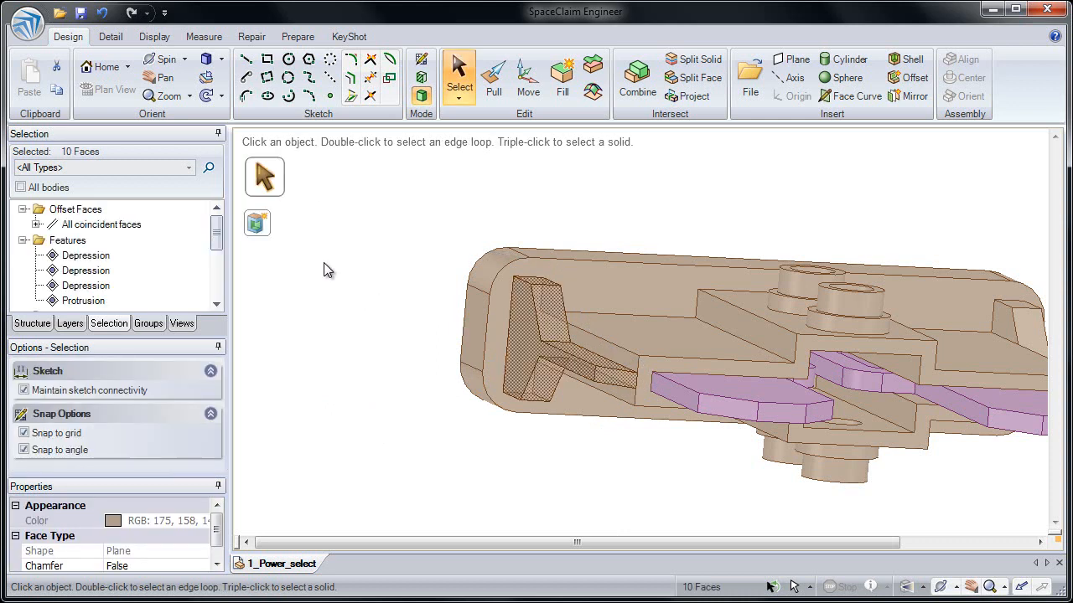
click(561, 94)
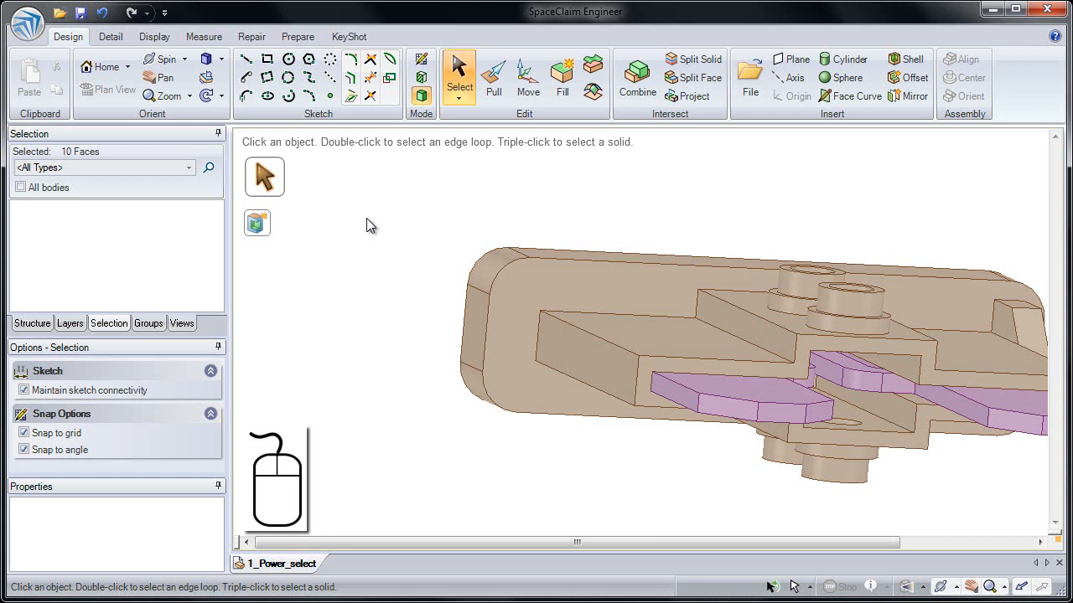
click(357, 287)
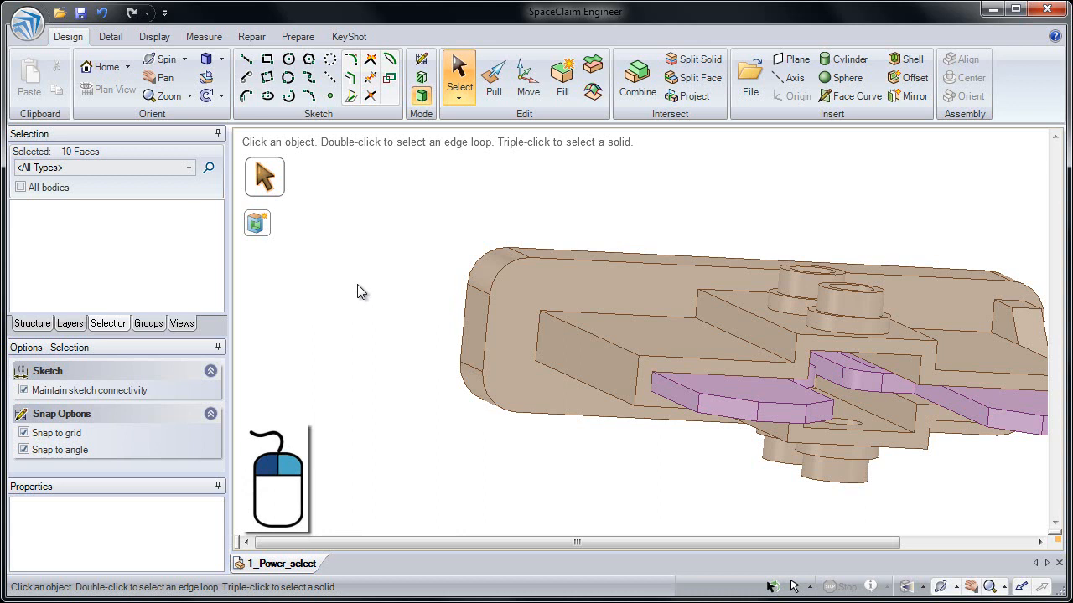
right_click(357, 287)
mouse_move(357, 285)
right_down()
mouse_move(357, 261)
mouse_move(317, 276)
mouse_move(331, 337)
mouse_move(401, 323)
right_up()
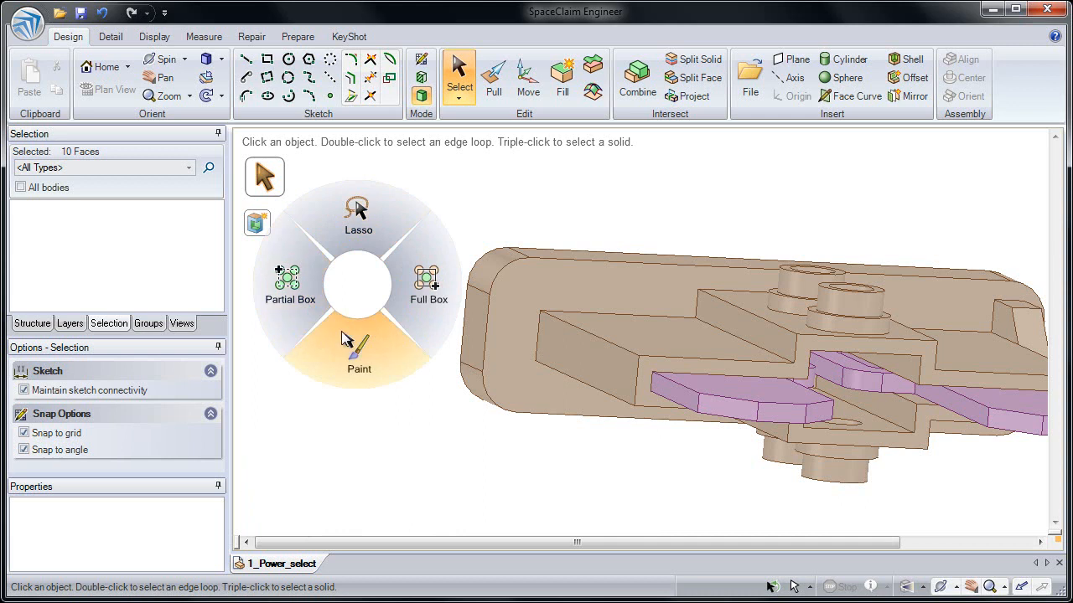
click(361, 289)
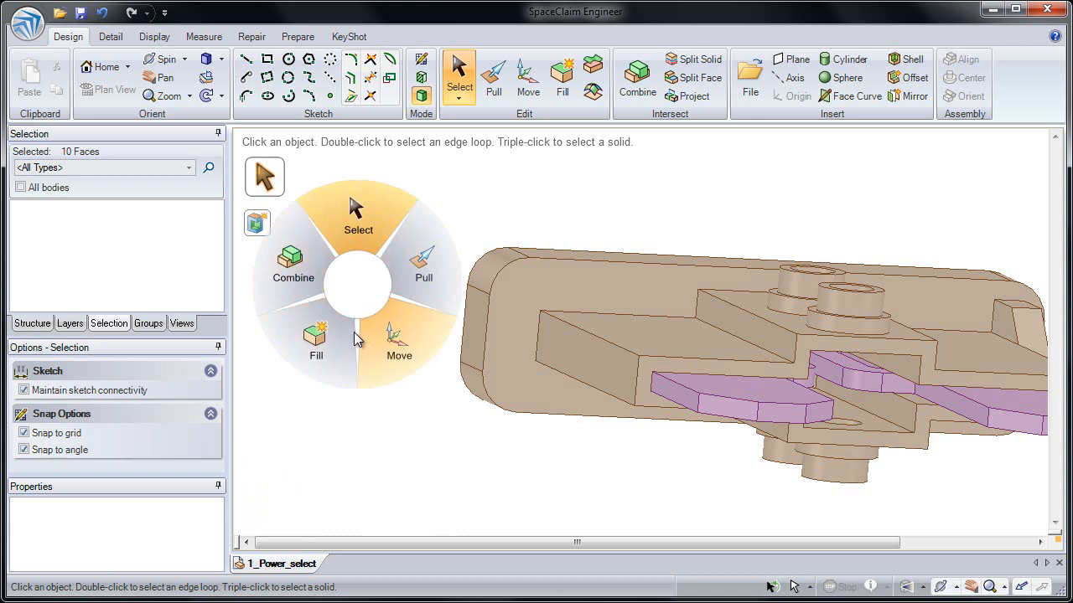
click(356, 289)
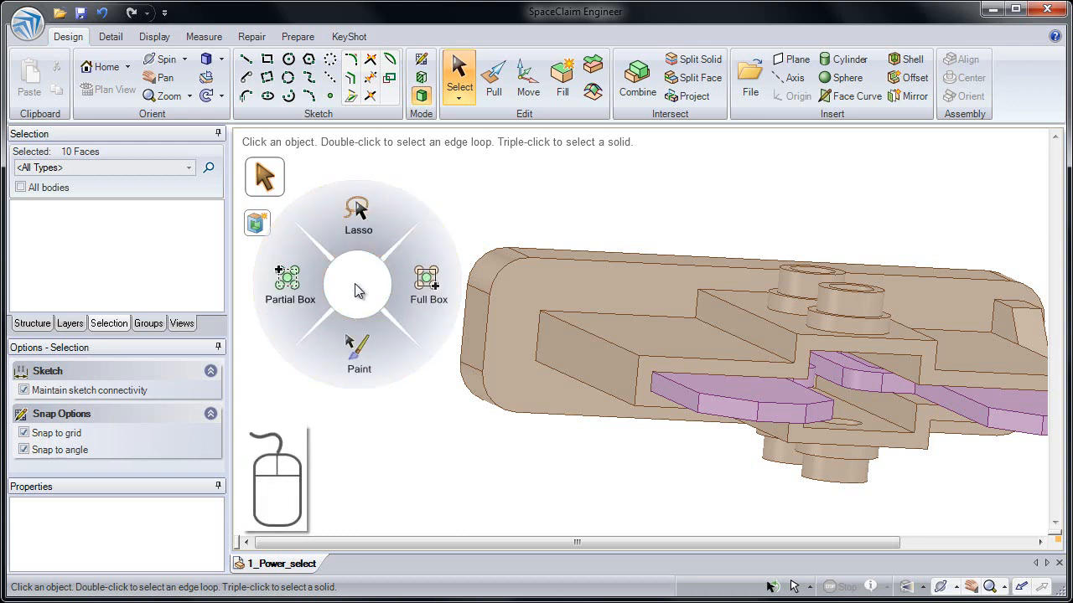
click(355, 289)
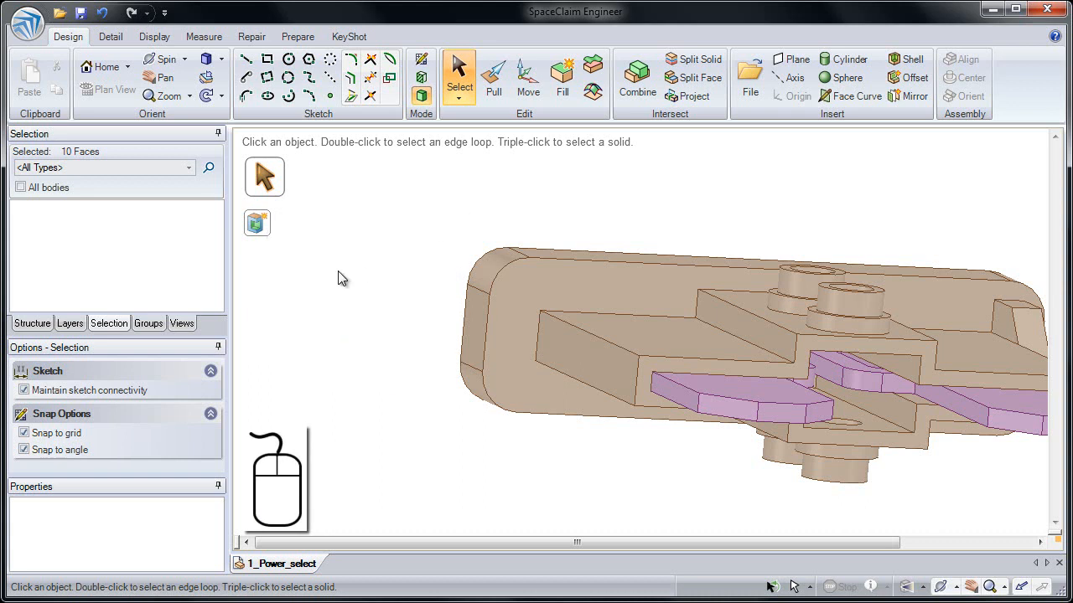
click(362, 282)
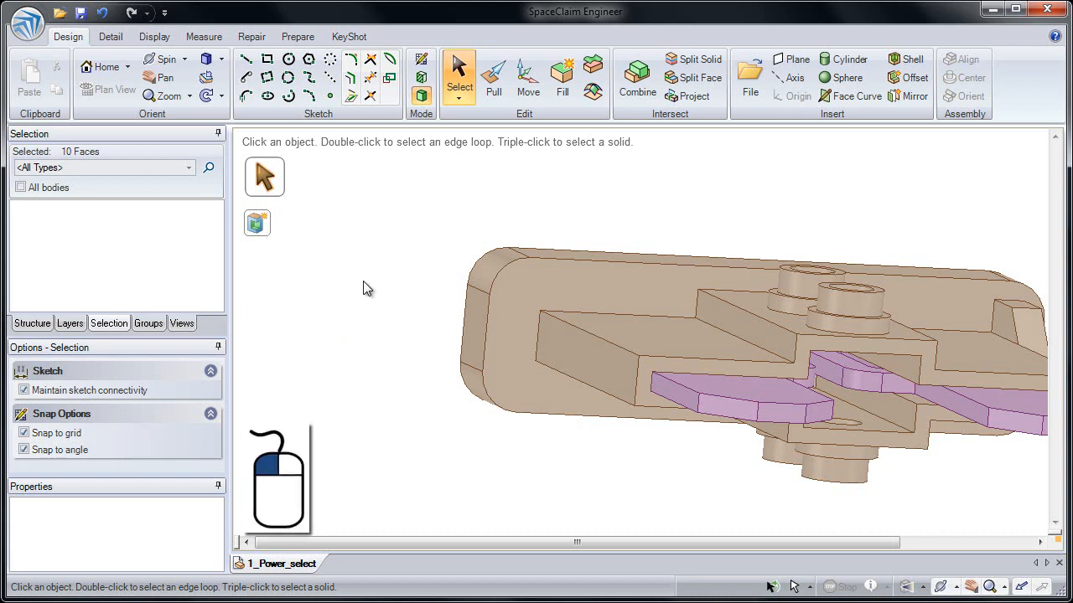
Step: Try the Lasso selection mode with a freehand curve around the housing's rounded side end, and leave nothing selected
right_click(363, 287)
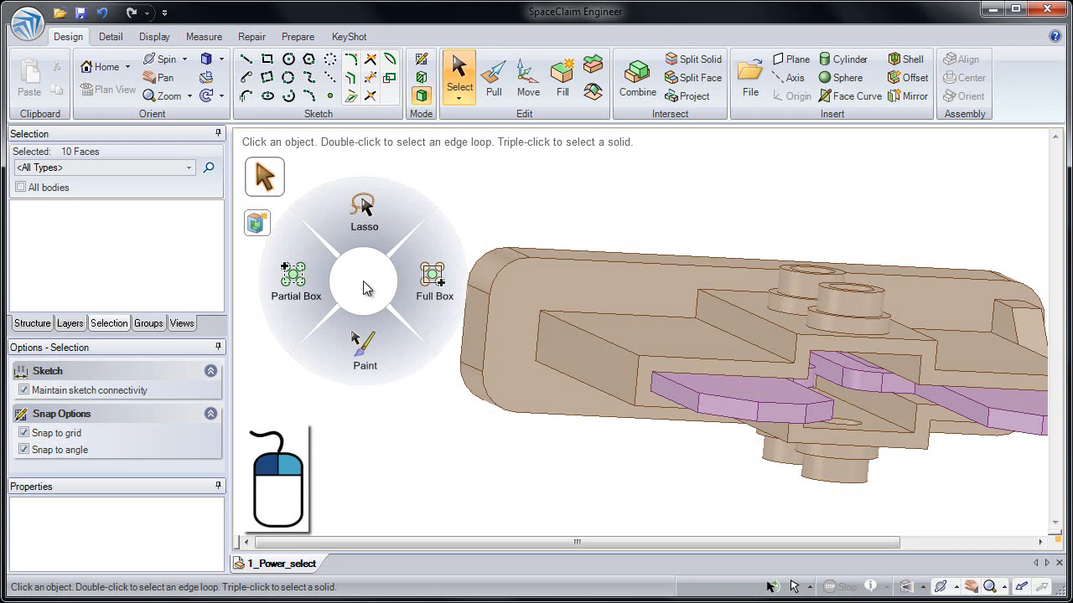
click(366, 237)
mouse_move(356, 230)
mouse_down()
mouse_move(417, 216)
mouse_move(491, 226)
mouse_move(541, 288)
mouse_up()
drag(394, 306, 382, 284)
Step: Inspect the whole fuse from the home view and from its front side, and restore the home view
key(h)
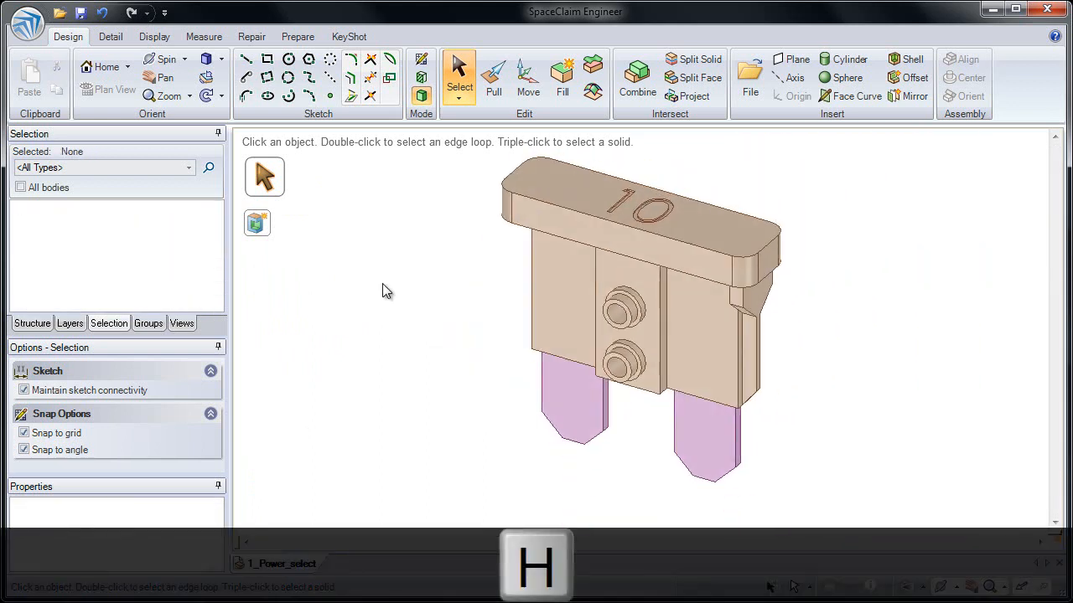
middle_drag(540, 311, 616, 275)
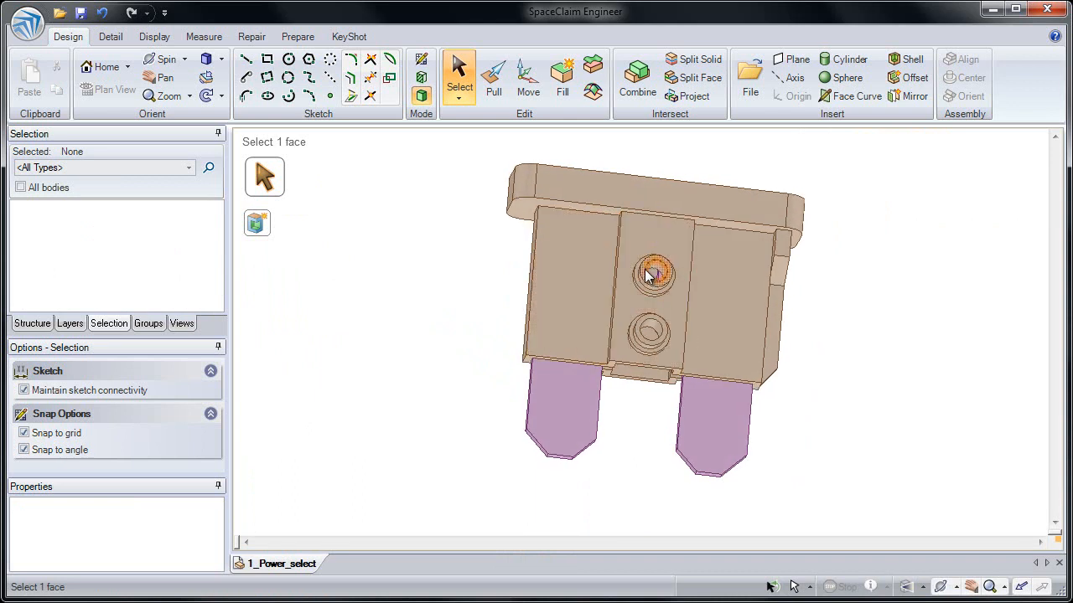
middle_drag(598, 269, 586, 316)
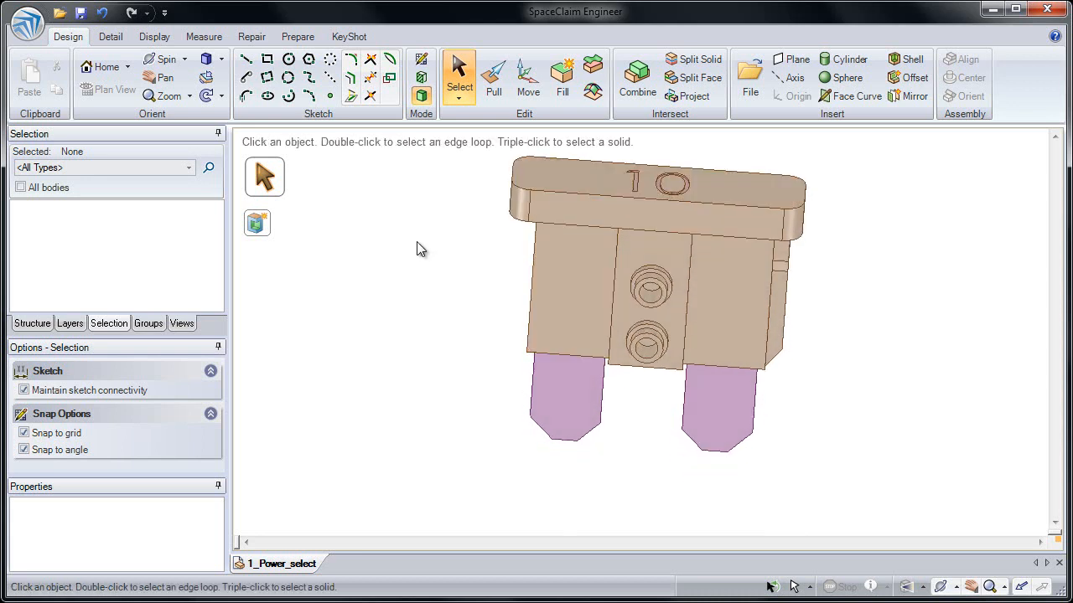
key(h)
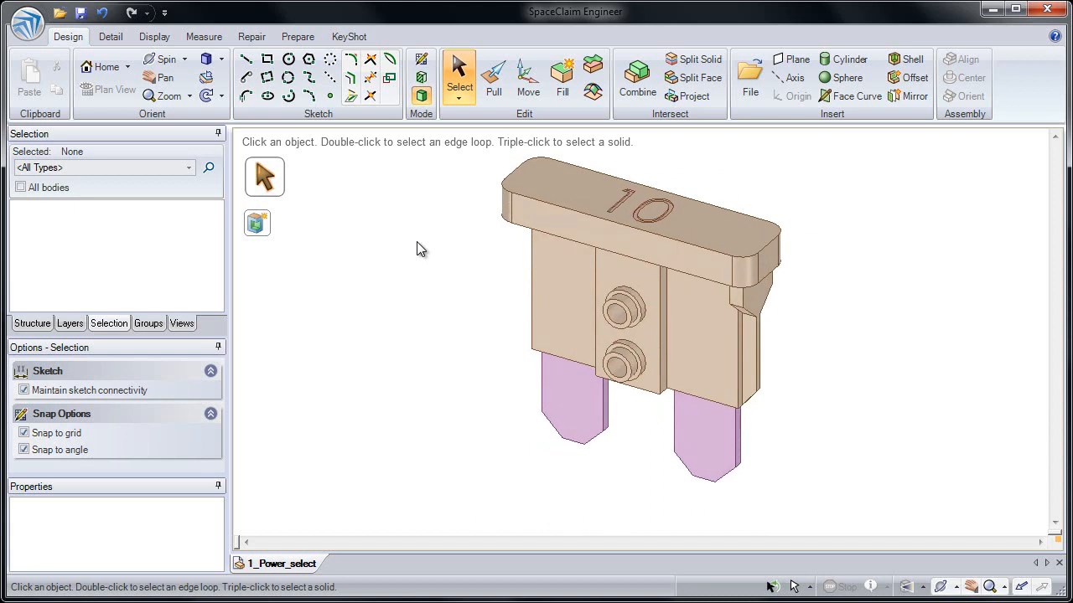